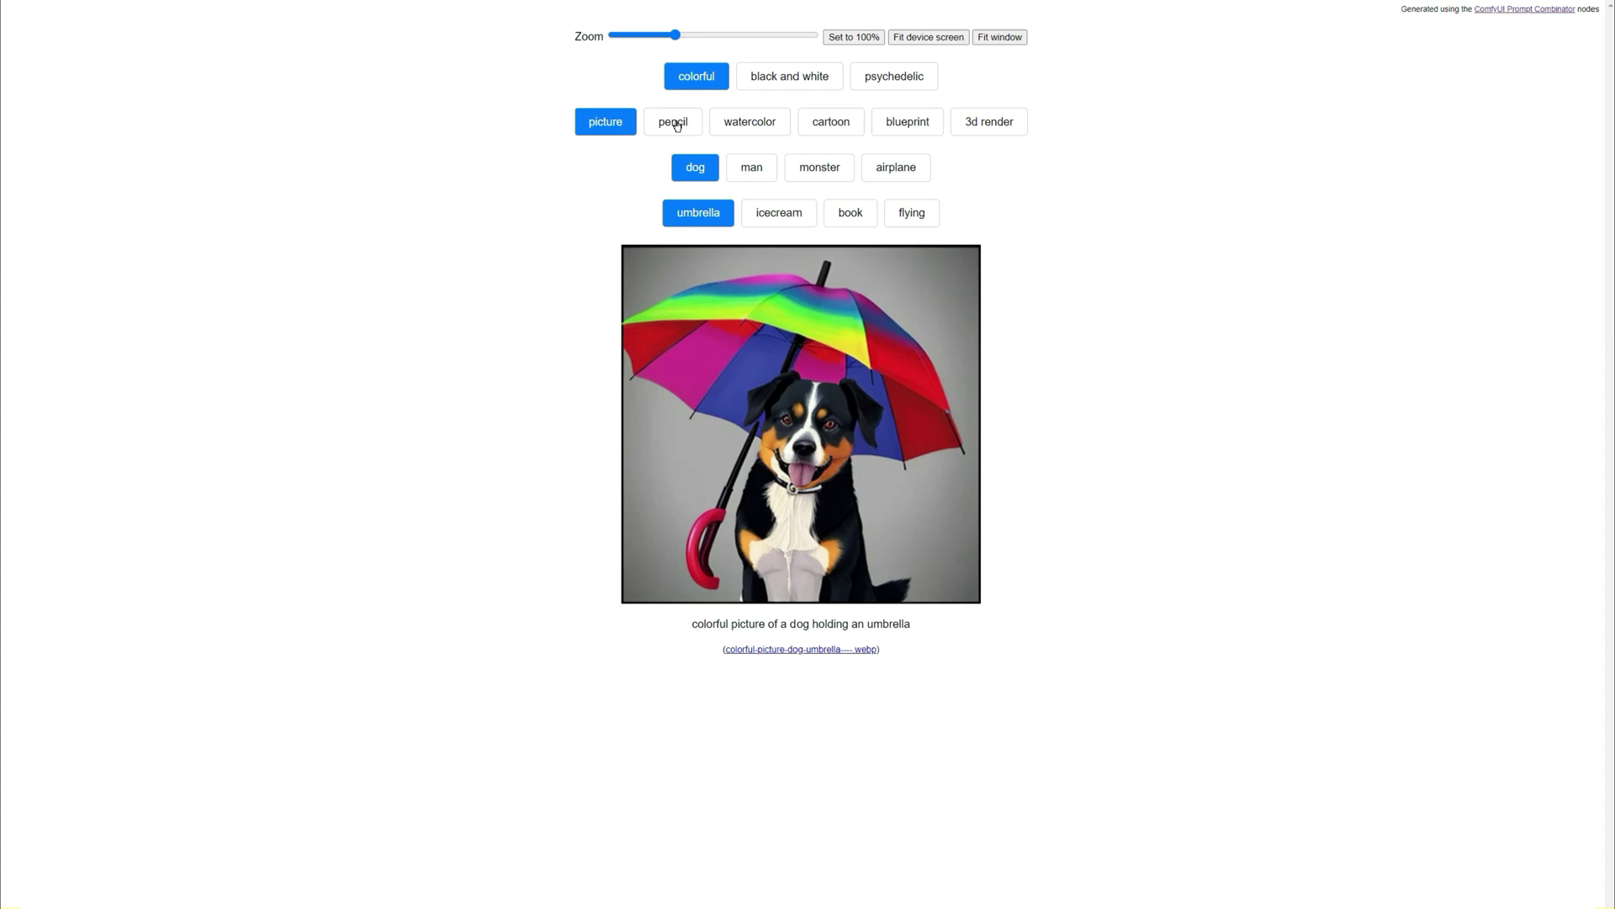
- Cycle the gallery through pencil, watercolor and cartoon dog, then a black and white 3d-render monster
left_click(689, 123)
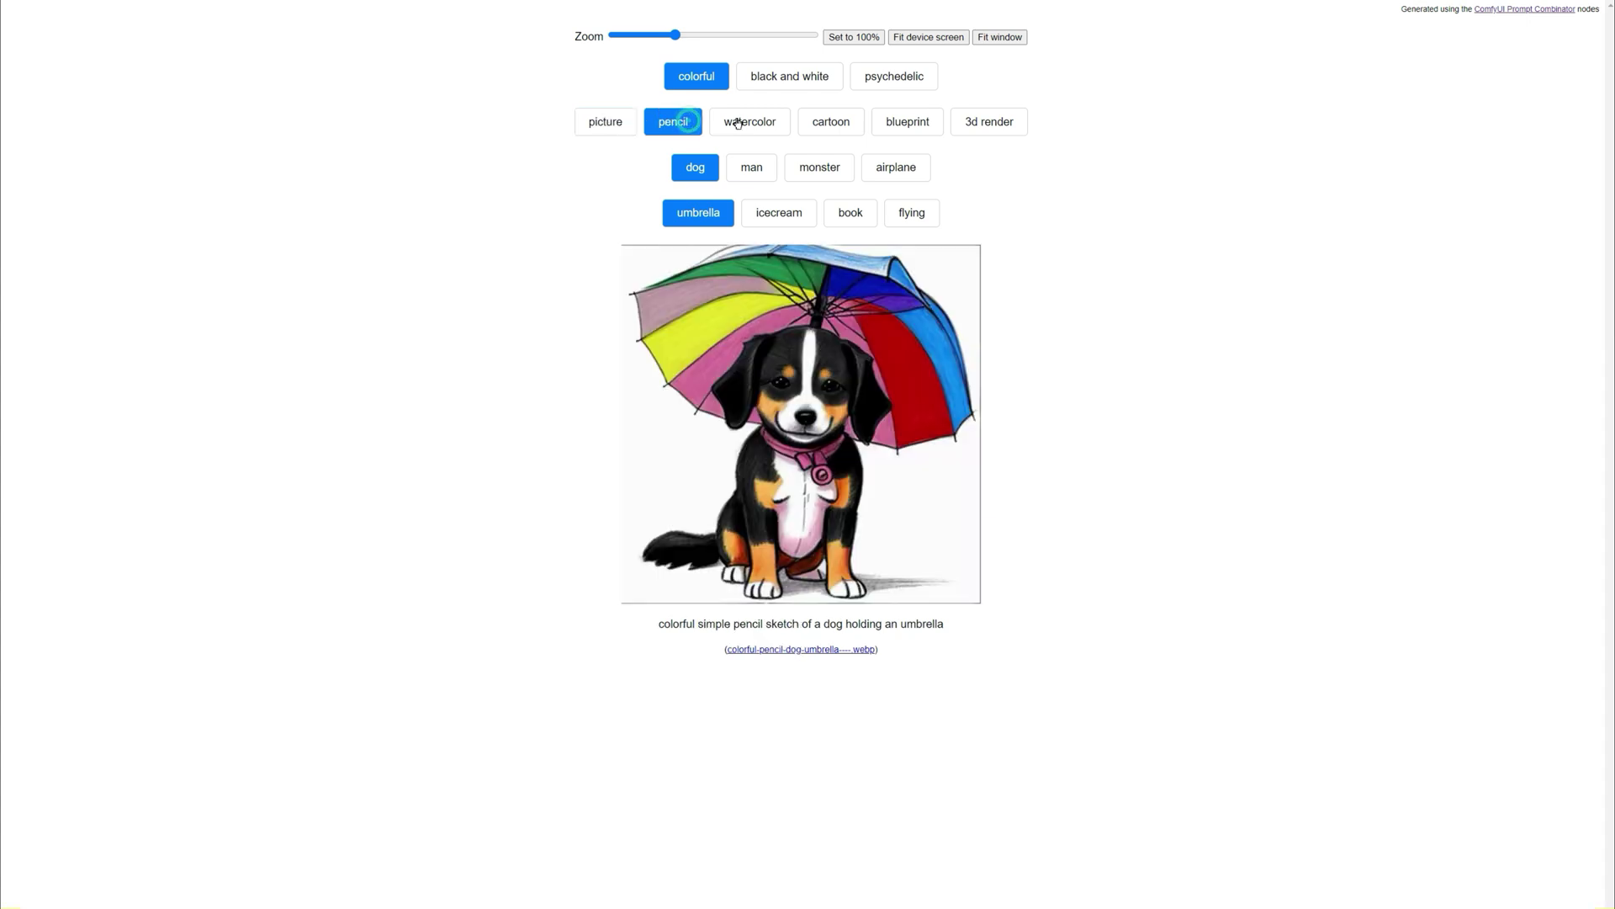
left_click(748, 122)
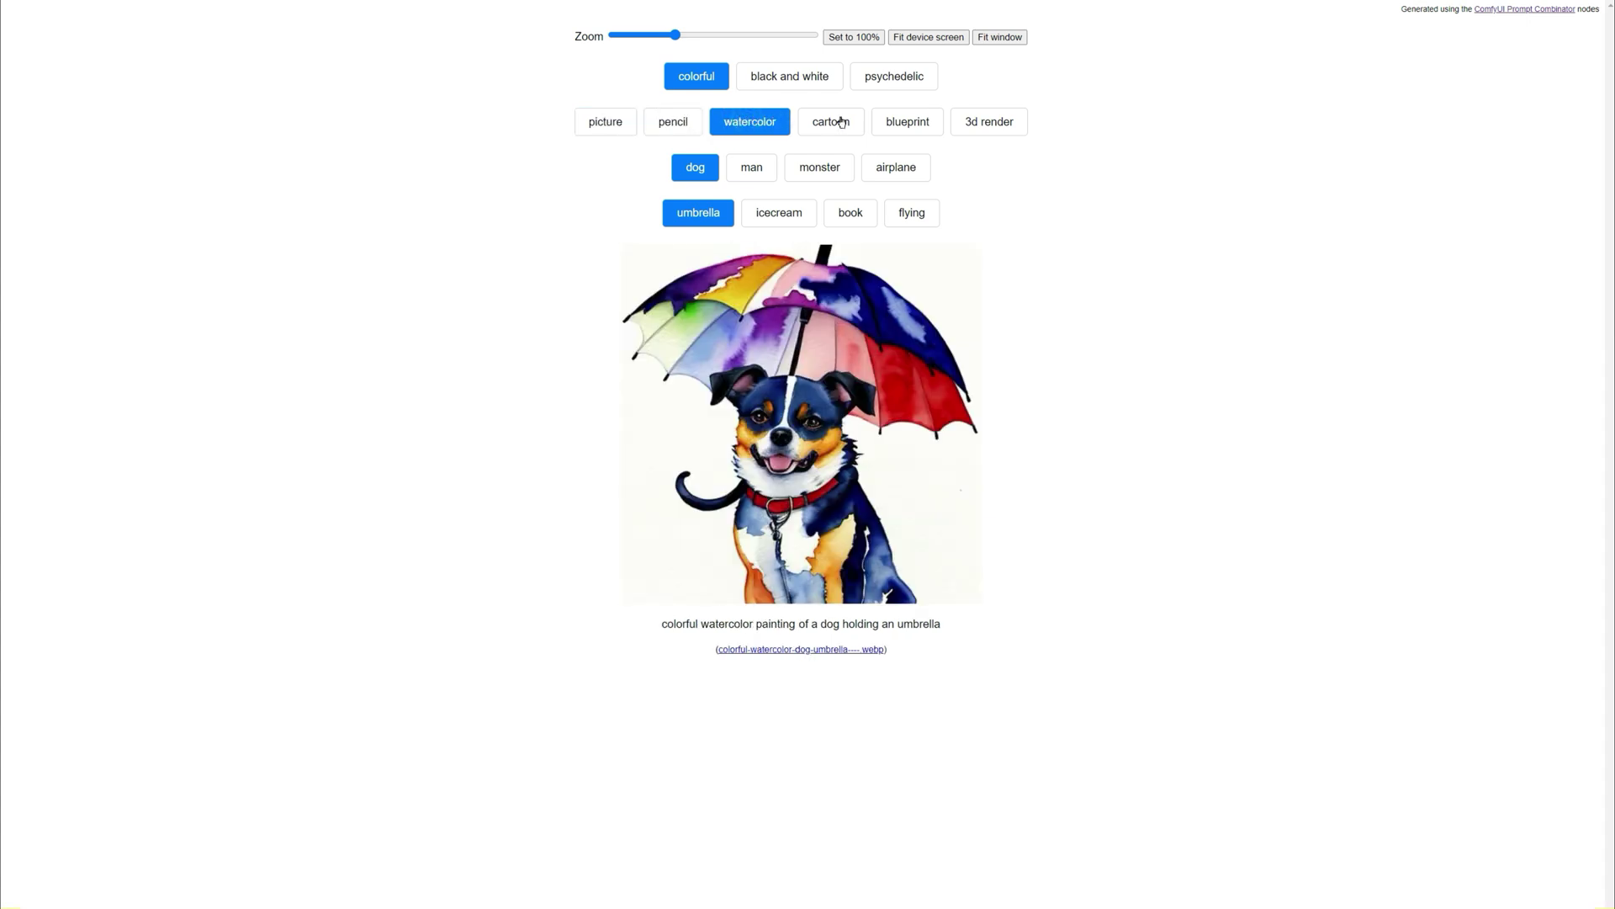
left_click(841, 122)
left_click(815, 80)
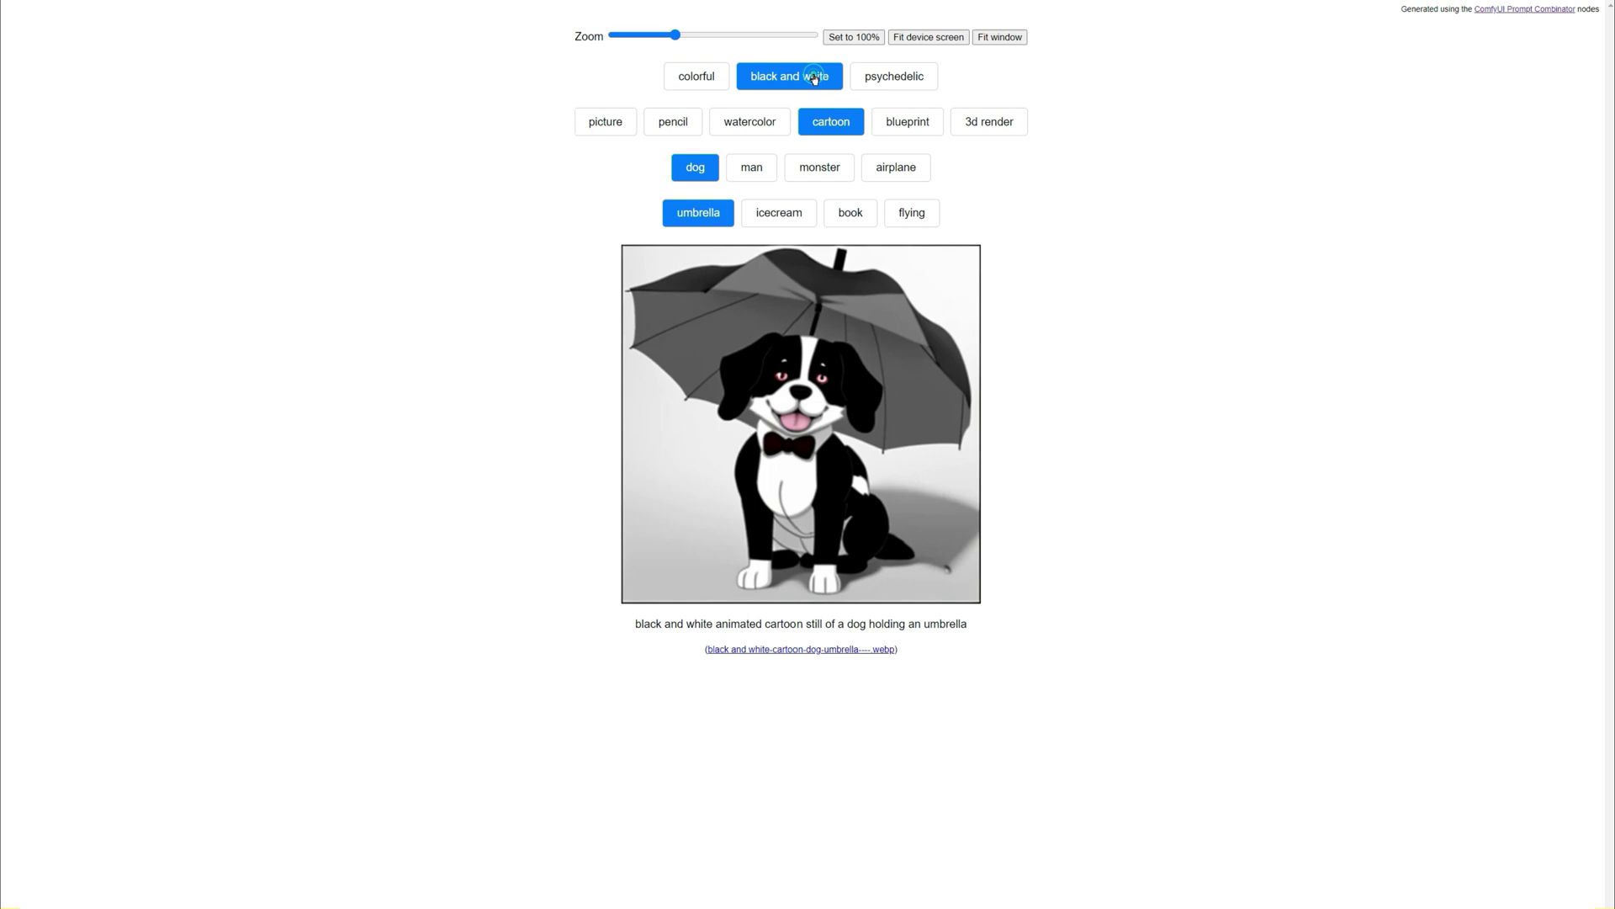
left_click(820, 165)
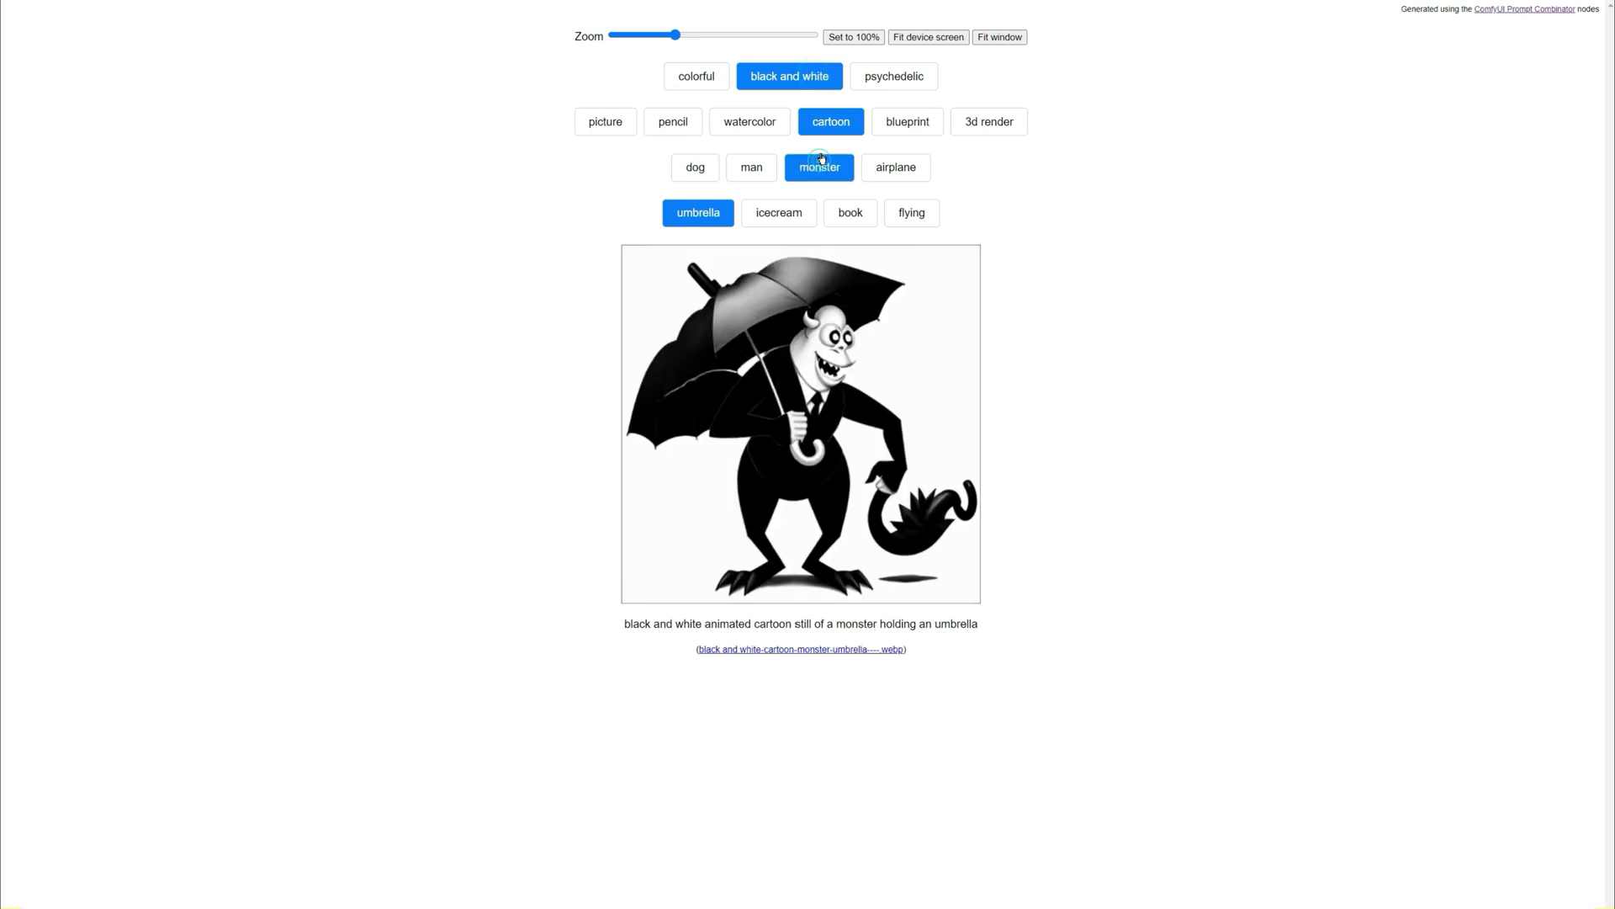
left_click(976, 134)
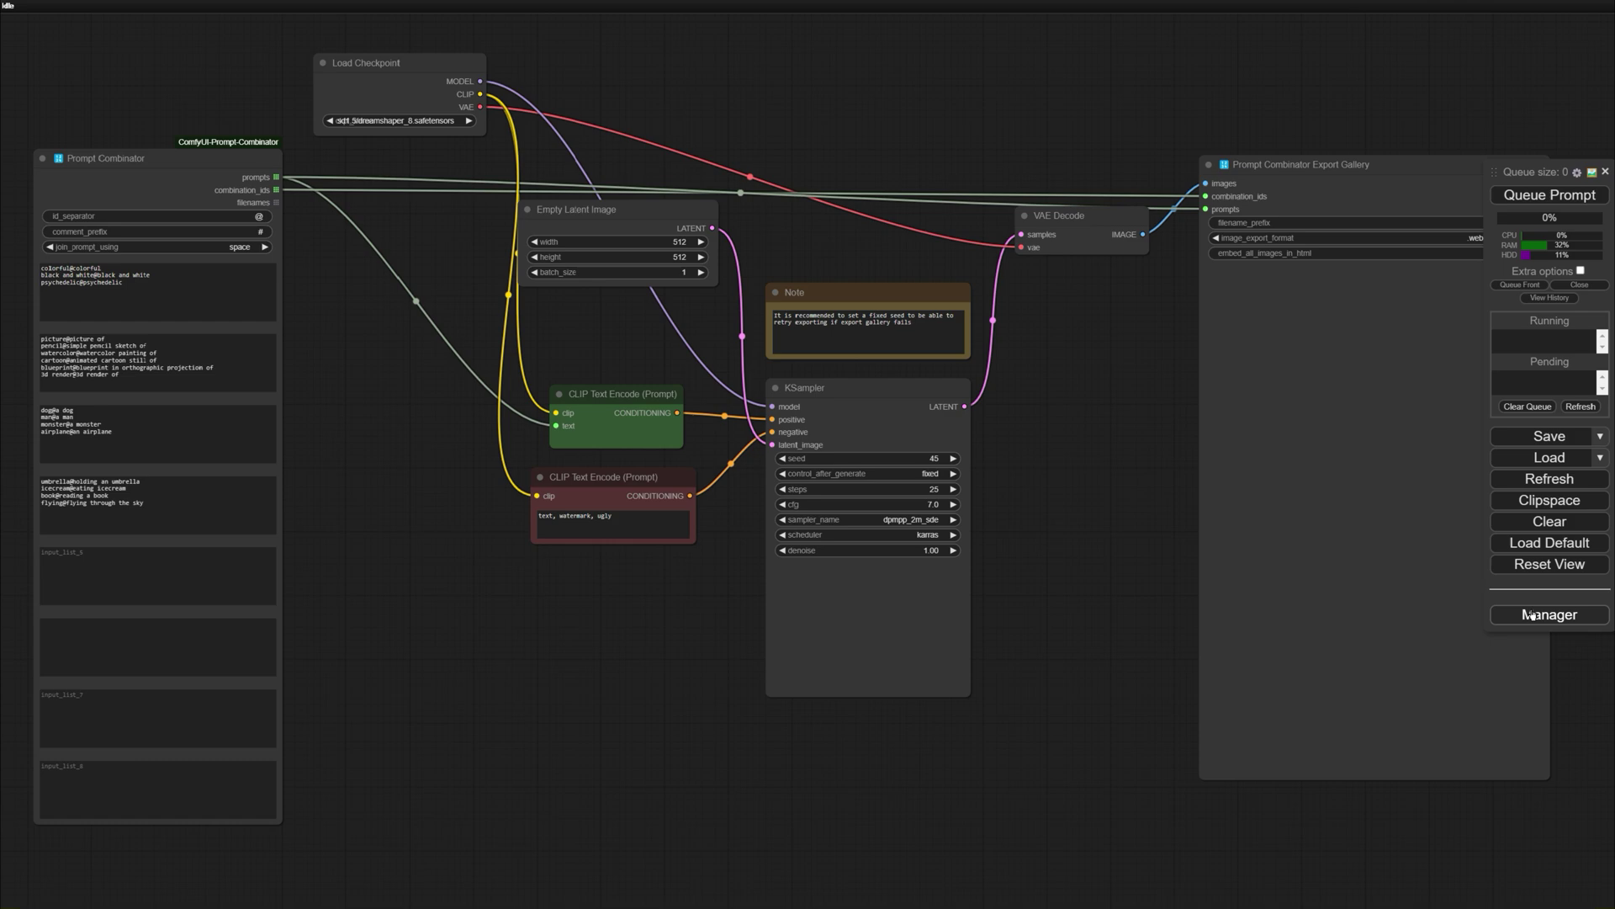
- Search the Custom Nodes Manager for 'prompt-combinator' to confirm the pack is installed
left_click(1533, 614)
left_click(792, 366)
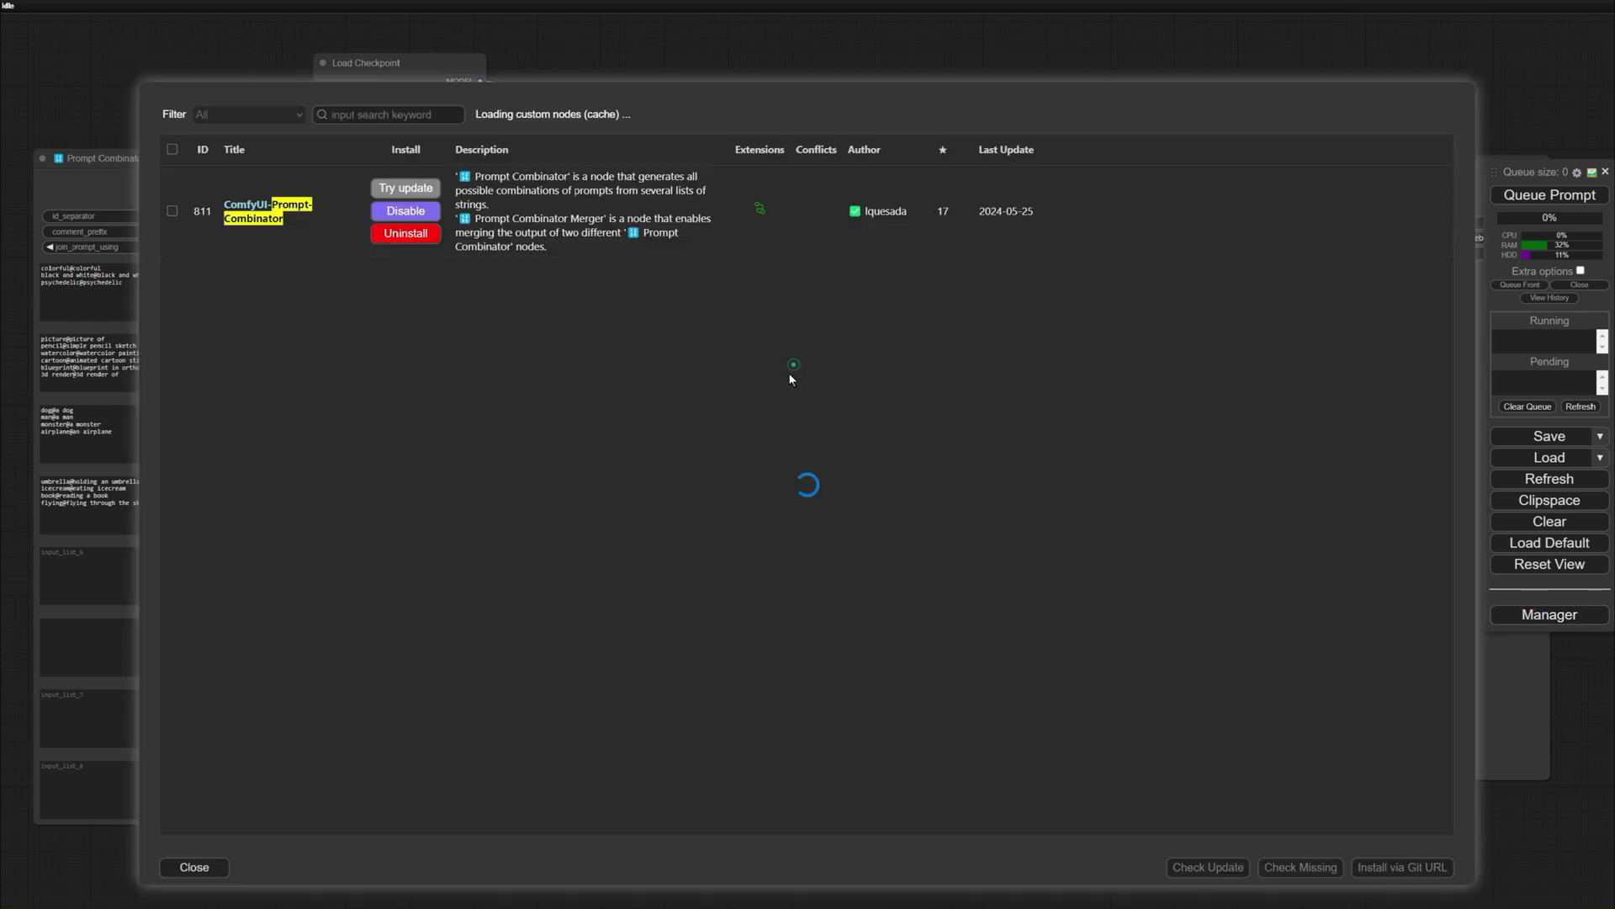
type("prompt-")
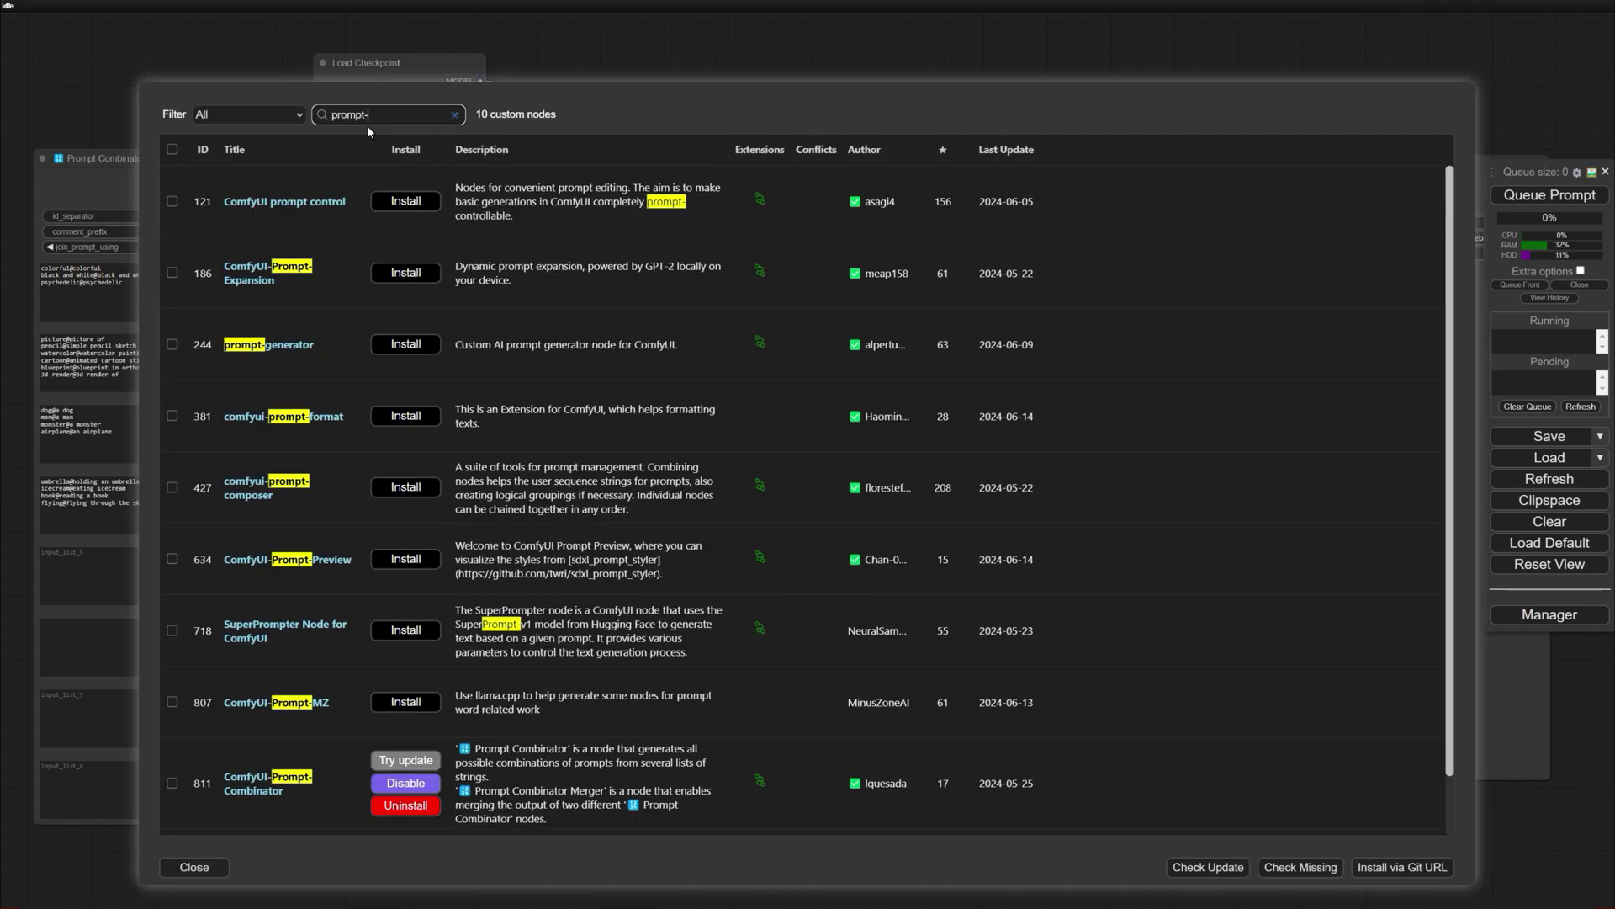
type("combinator")
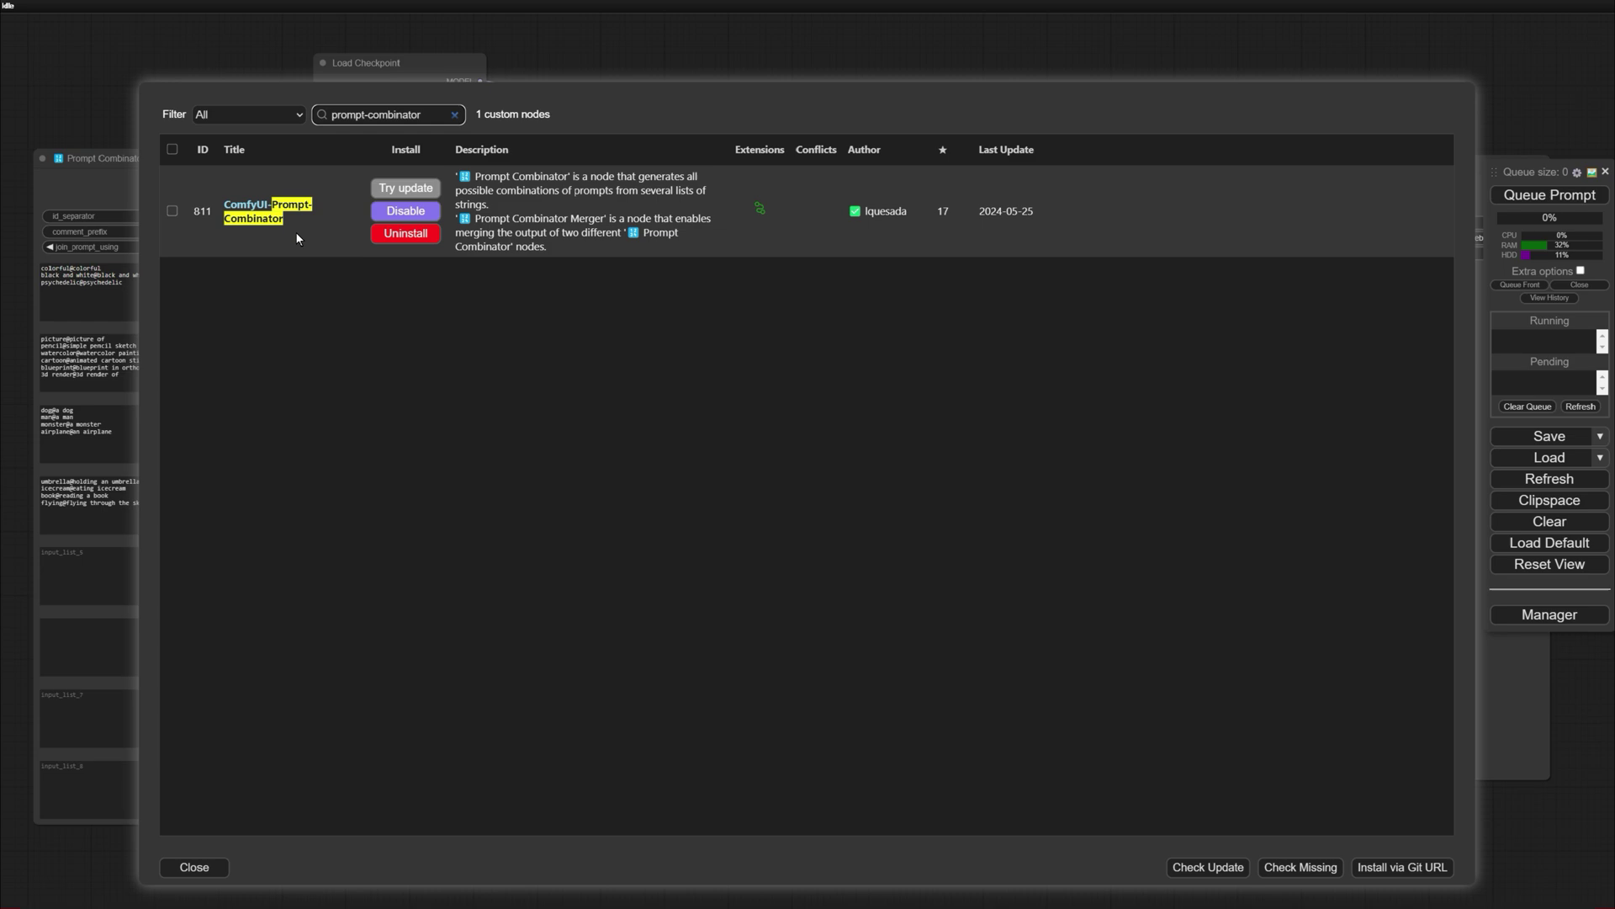
left_click(194, 867)
- Scroll the ComfyUI-Prompt-Combinator GitHub README down to its Overview and Simple example sections
left_click(817, 665)
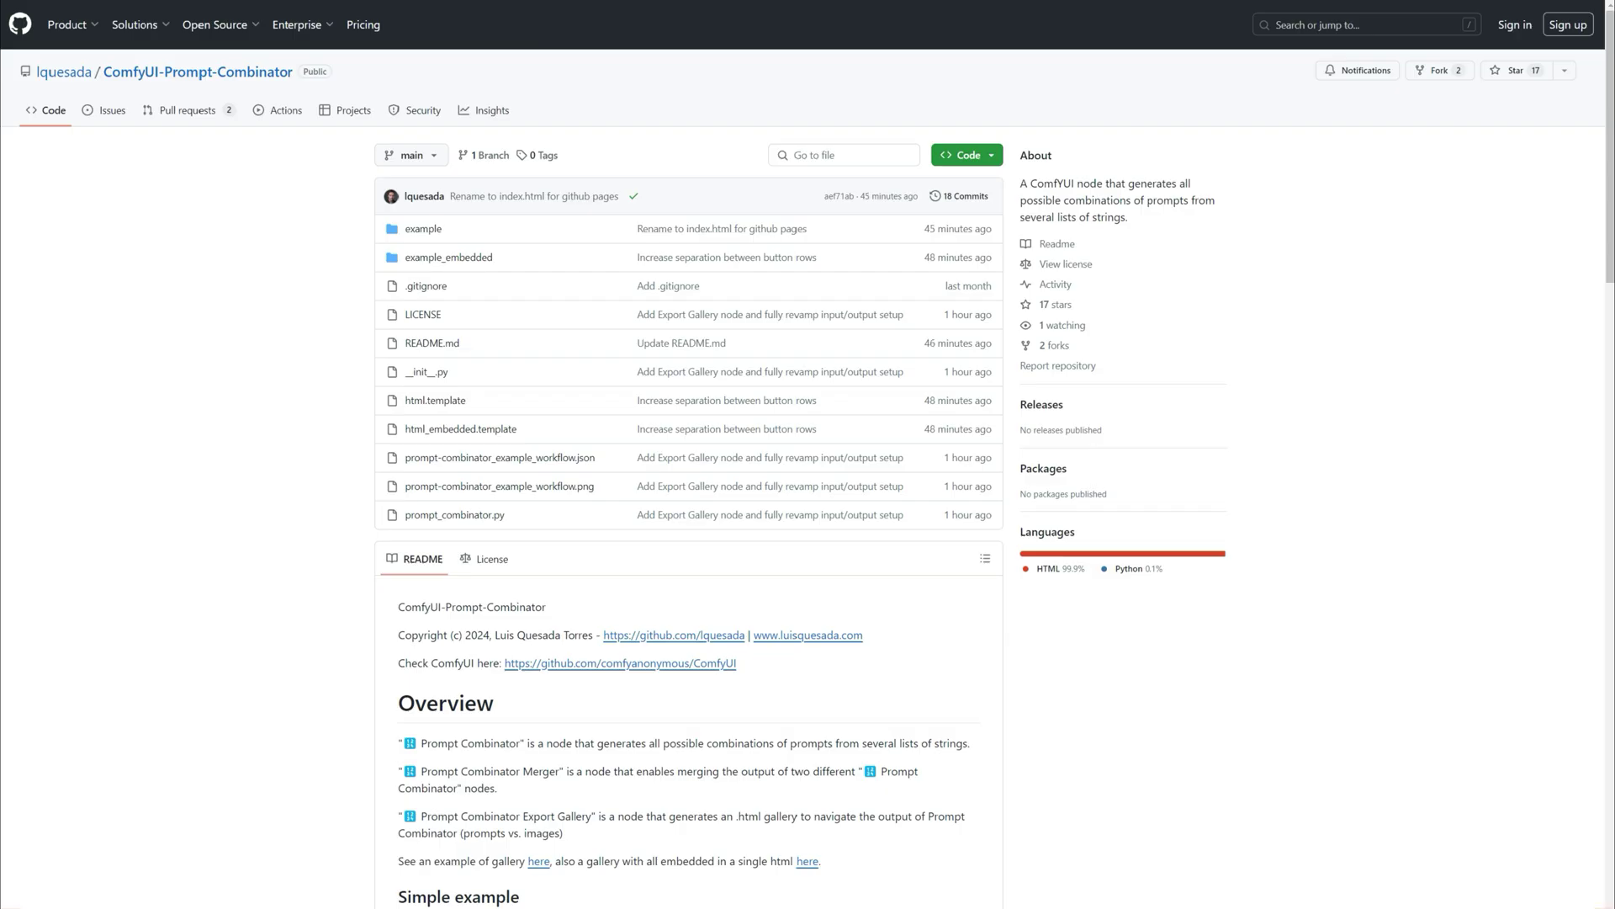
scroll(686, 348, "down", 6)
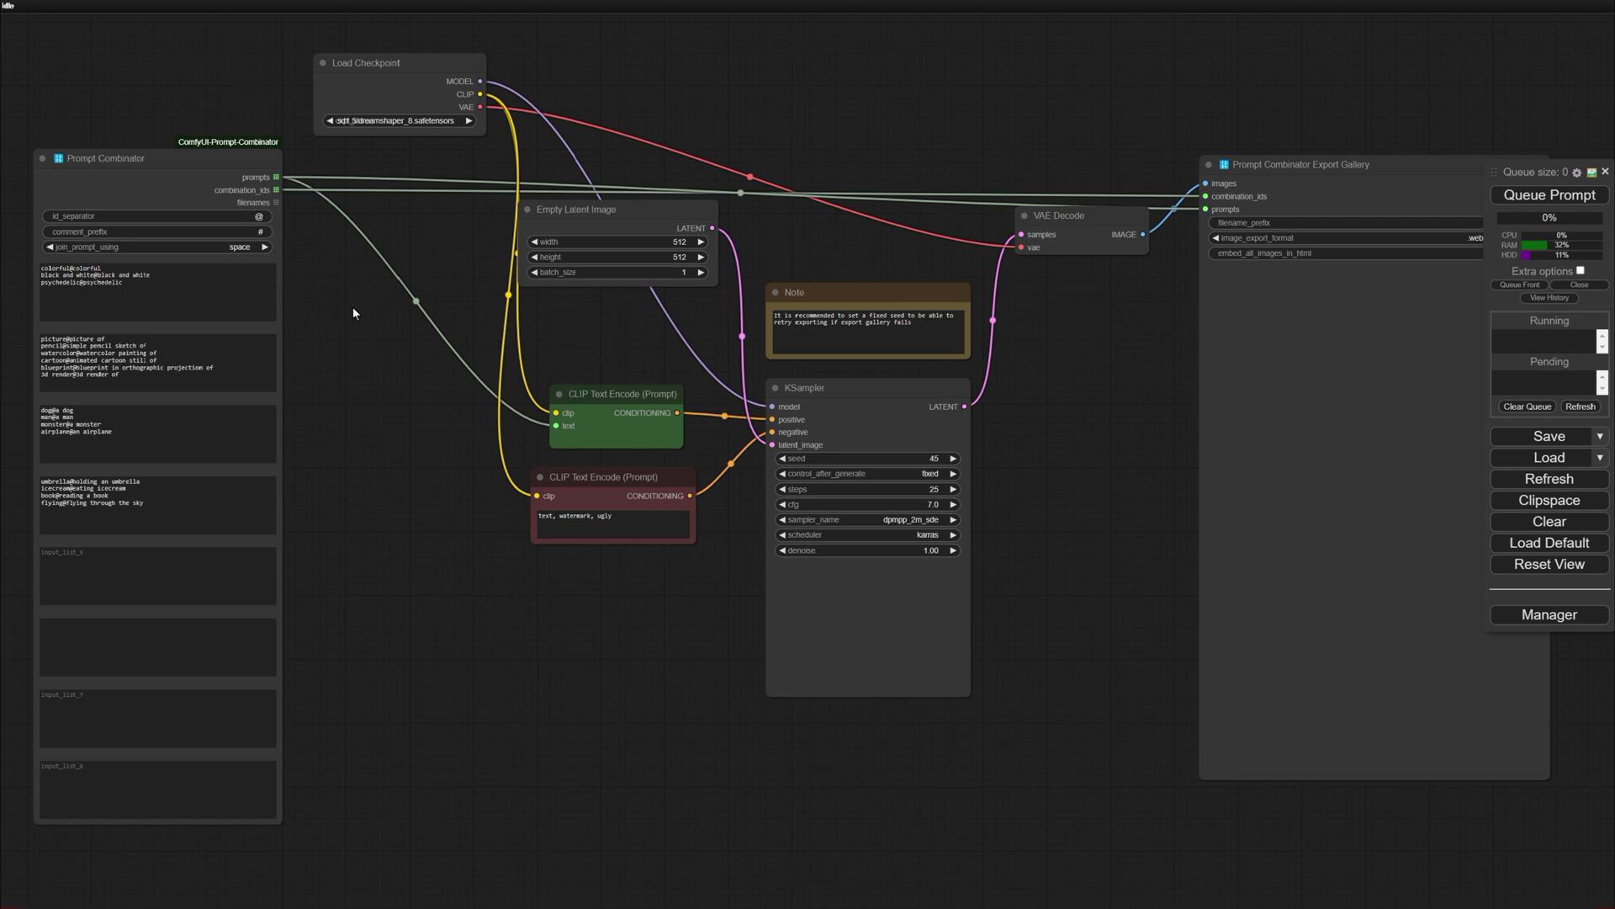
- Pan to the Prompt Combinator node and zoom in until its four prompt lists are legible
left_click_drag(370, 345, 722, 353)
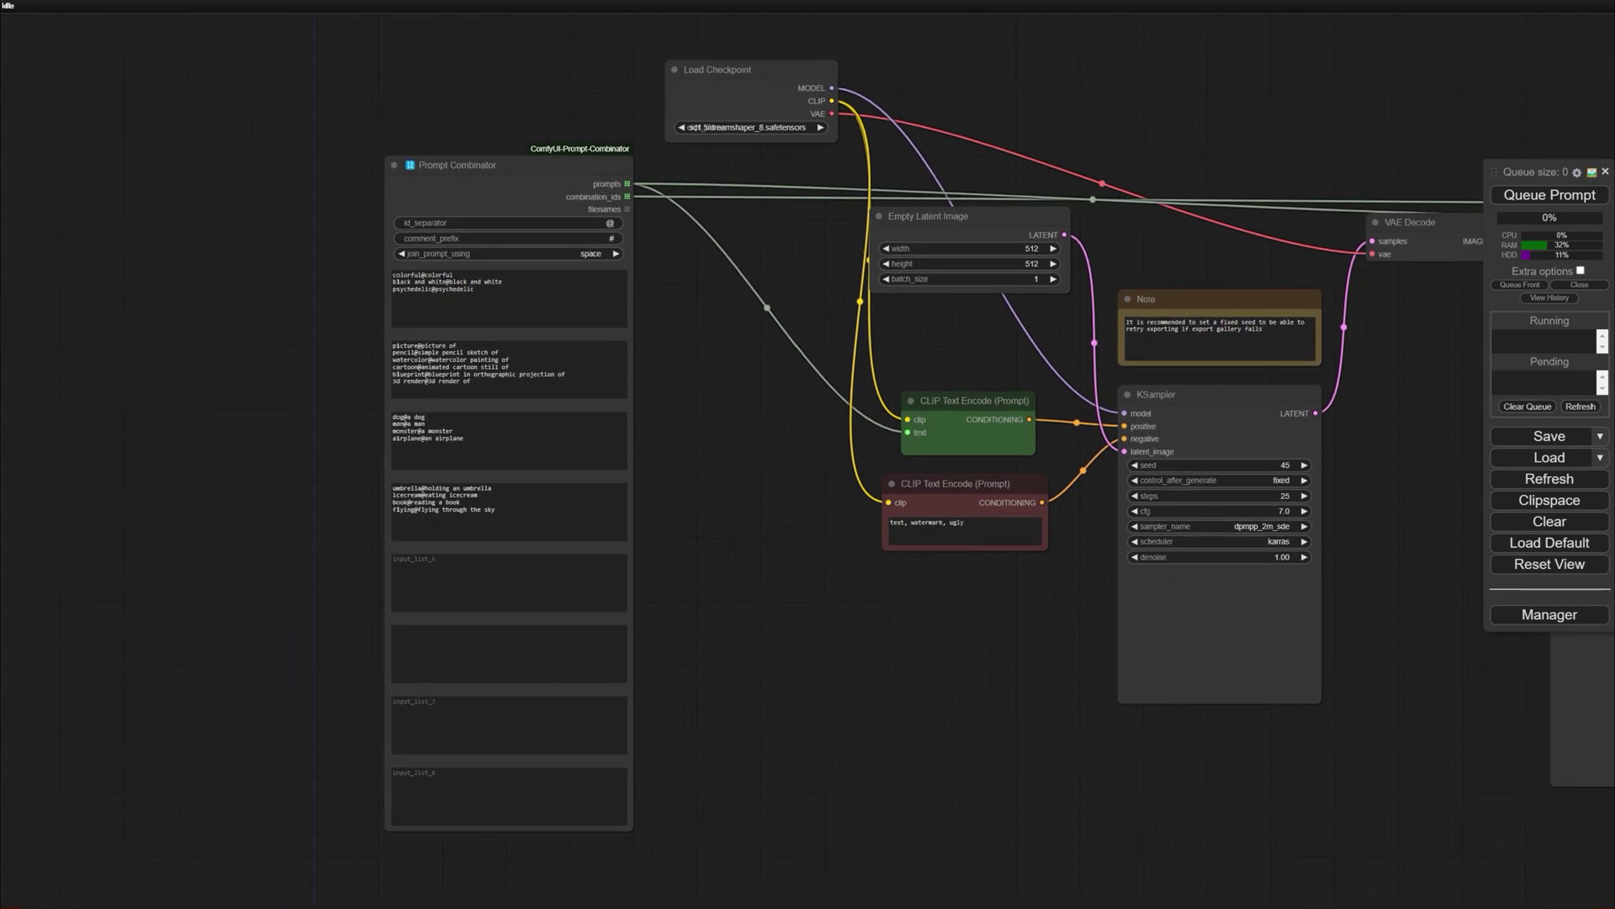
scroll(378, 327, "up", 8)
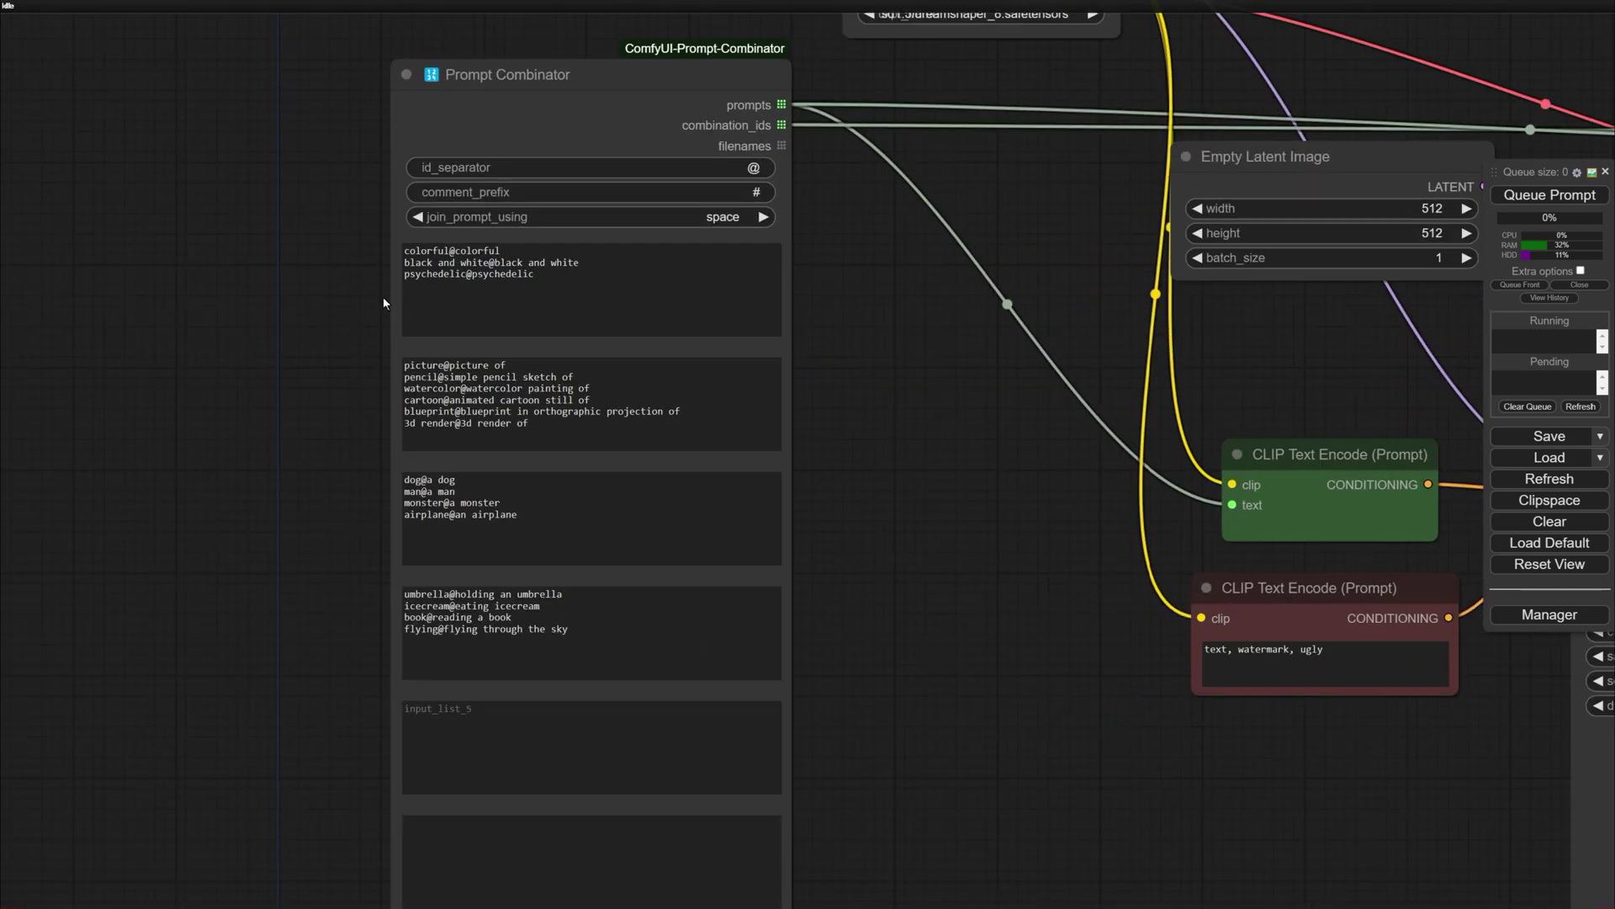
scroll(266, 321, "up", 2)
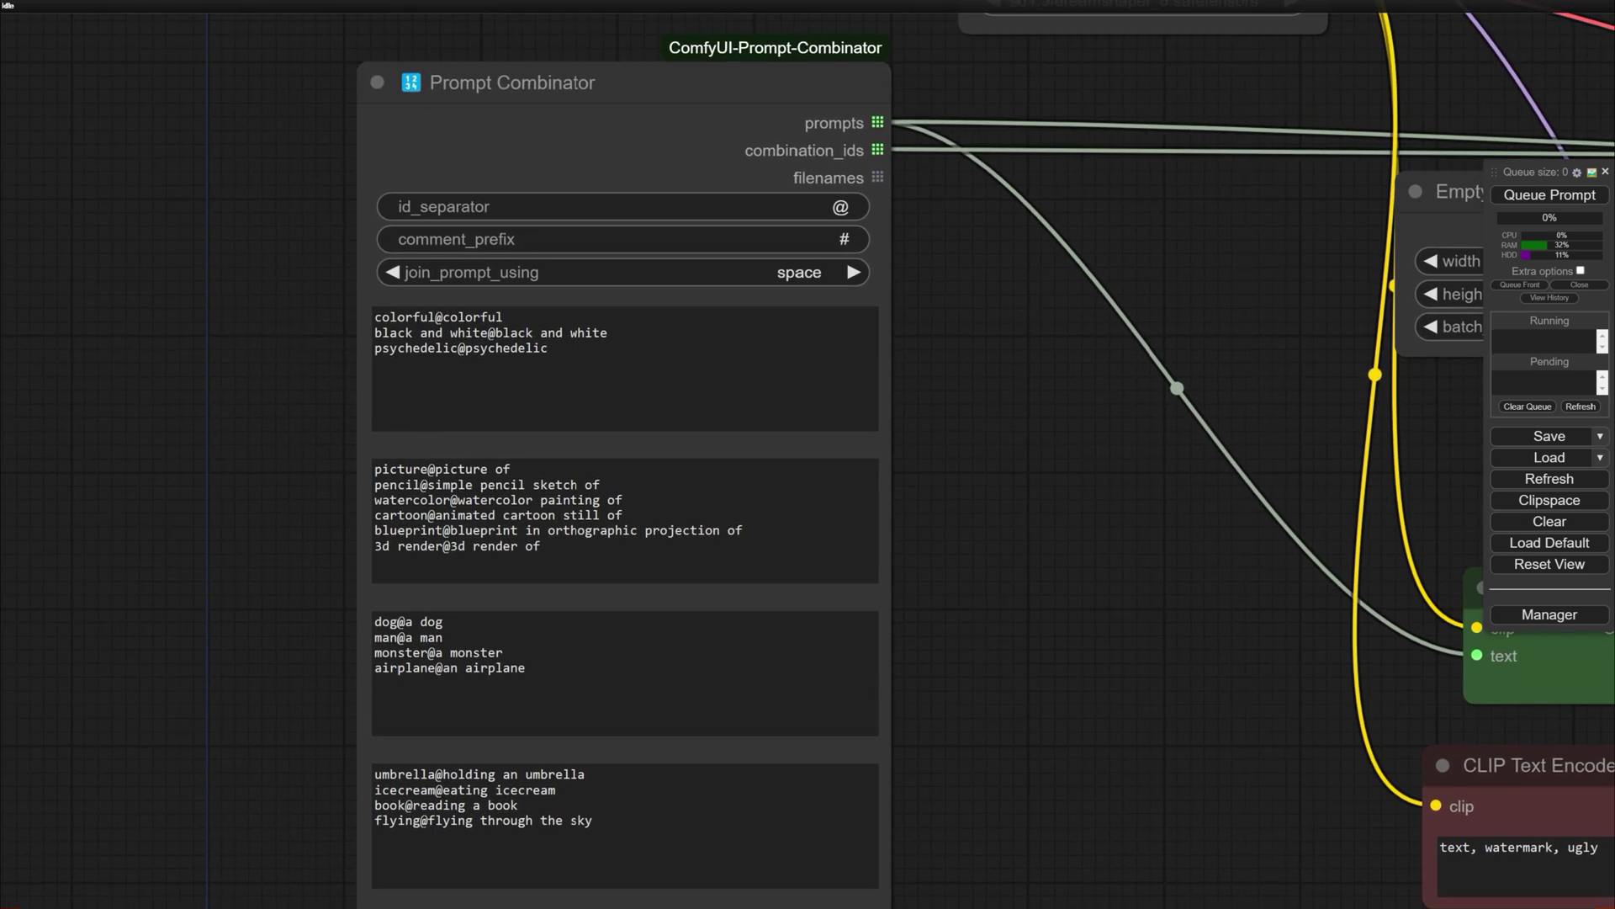
left_click(532, 316)
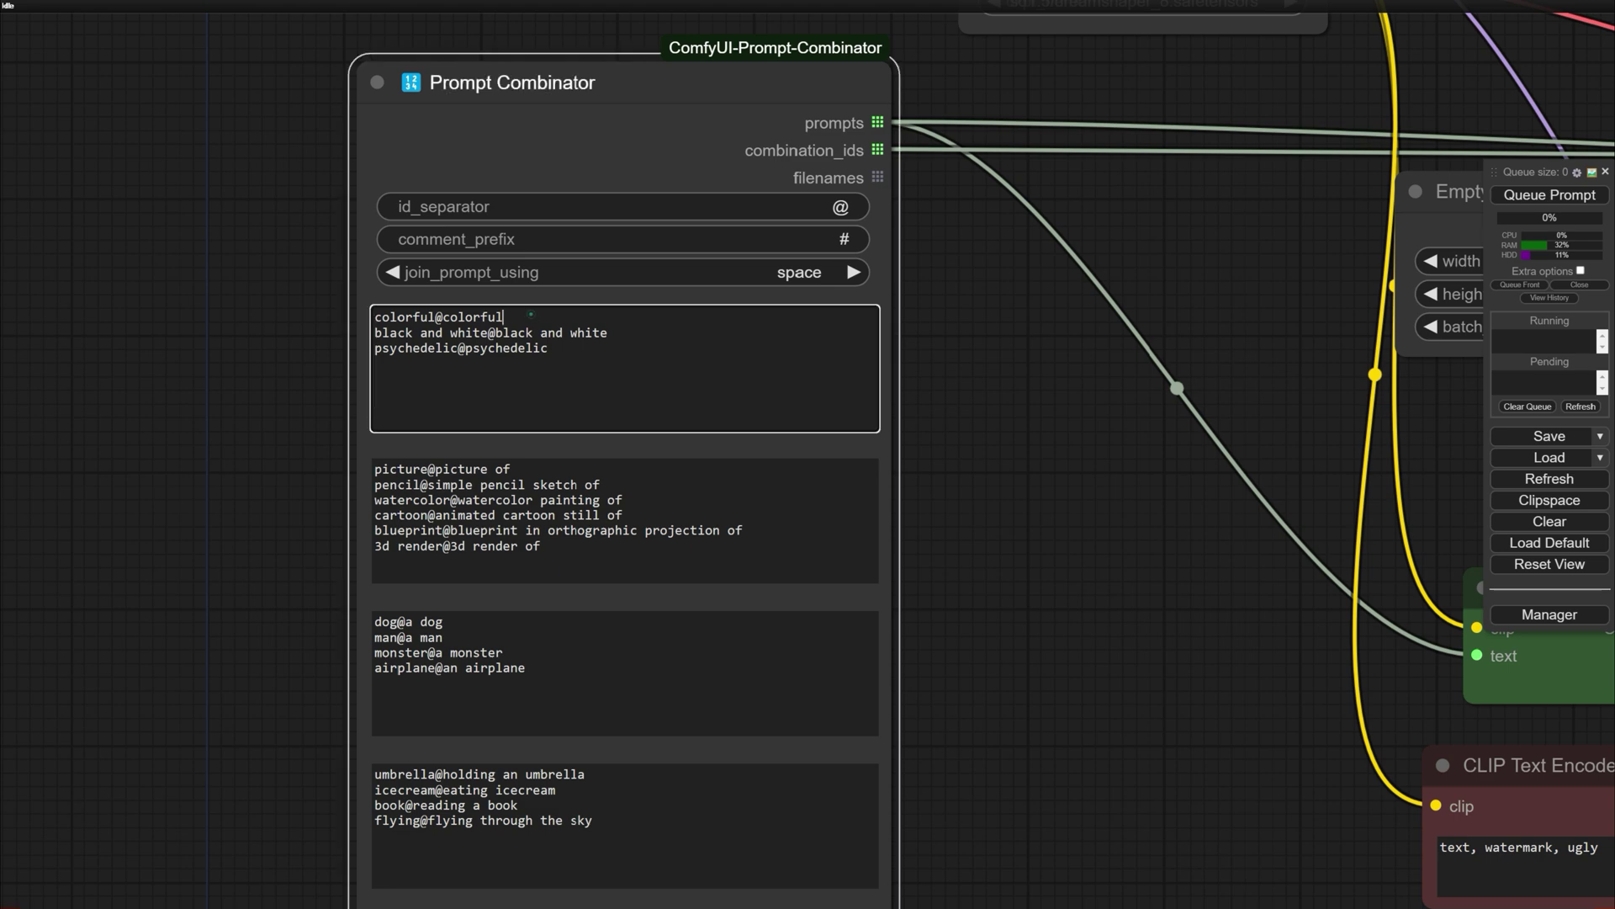
key("Return")
left_click(375, 363)
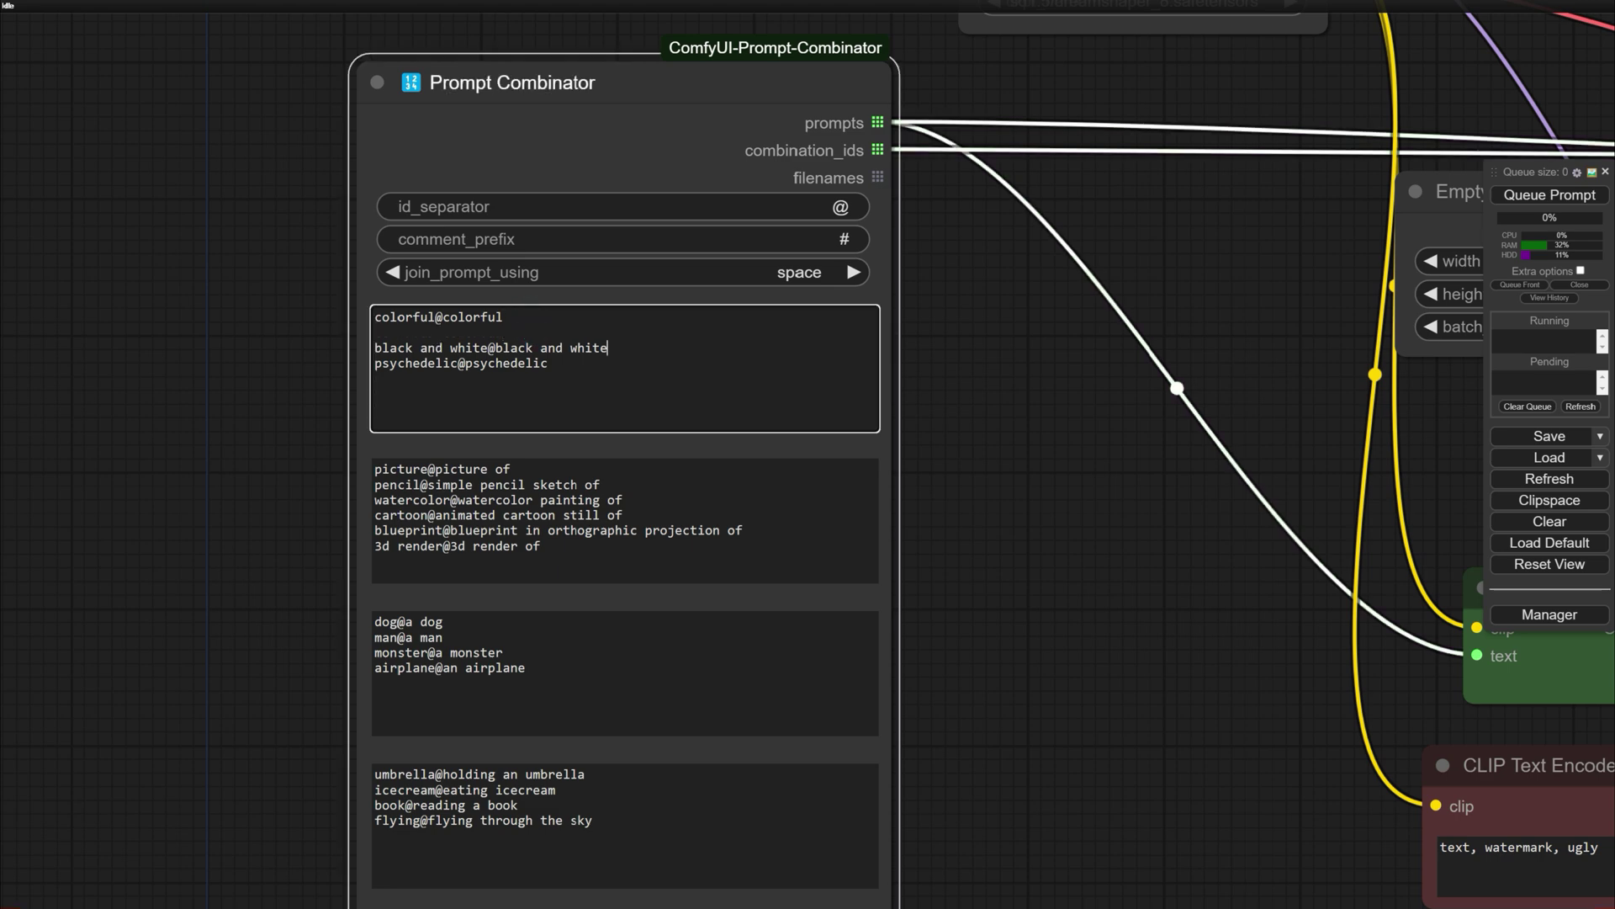
key("Return")
key("ctrl+z")
key("ctrl+z")
left_click(376, 316)
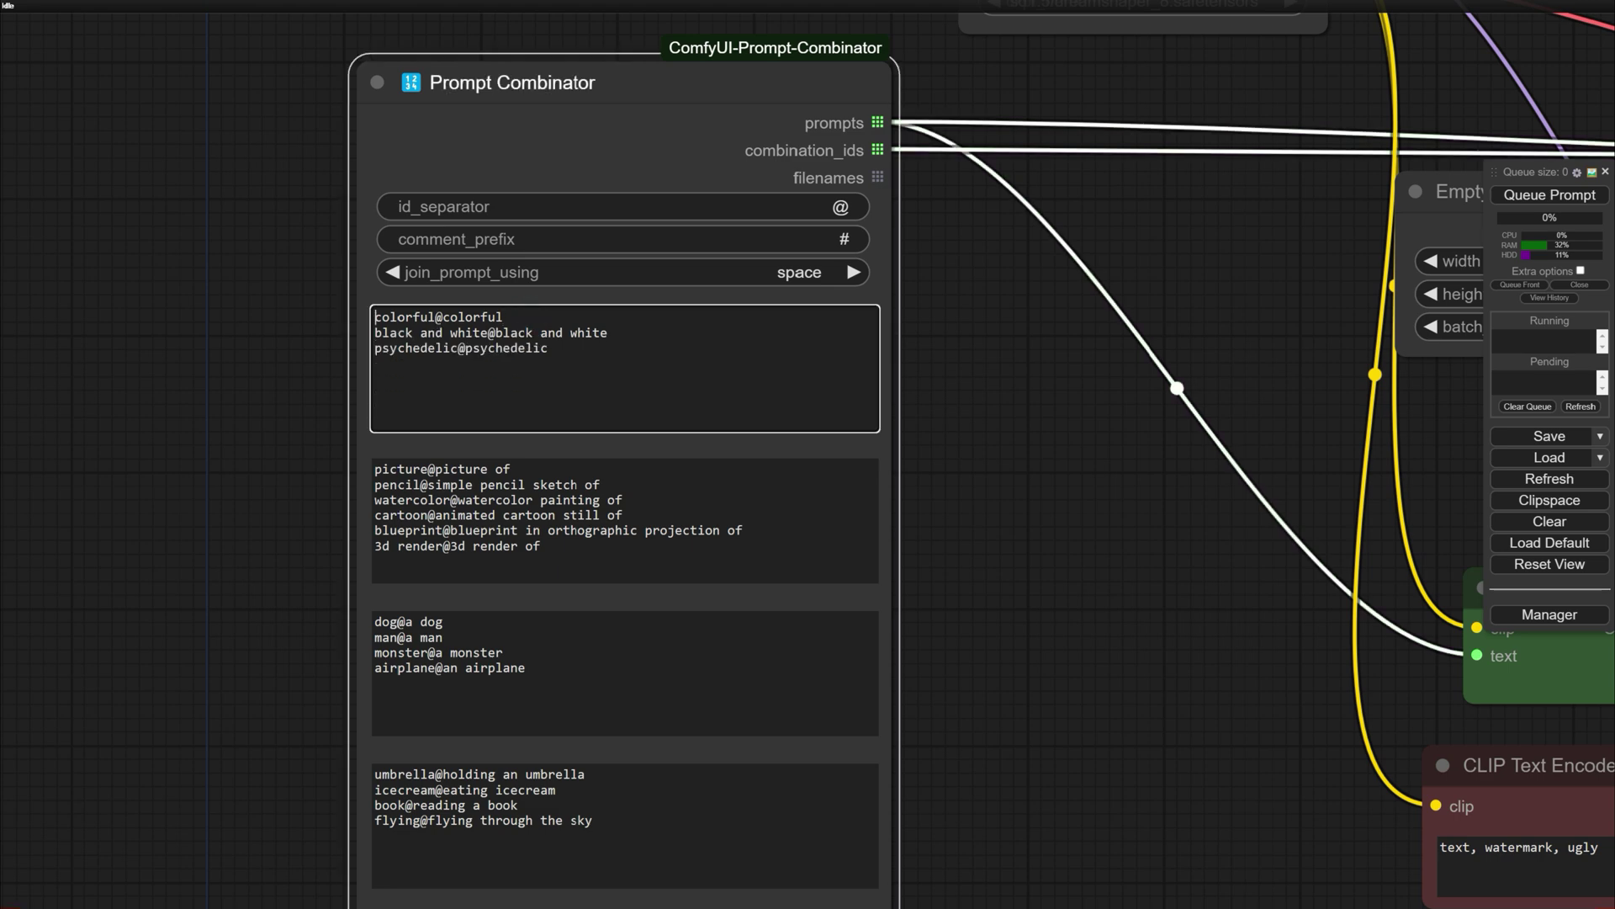
type("# ")
type("#")
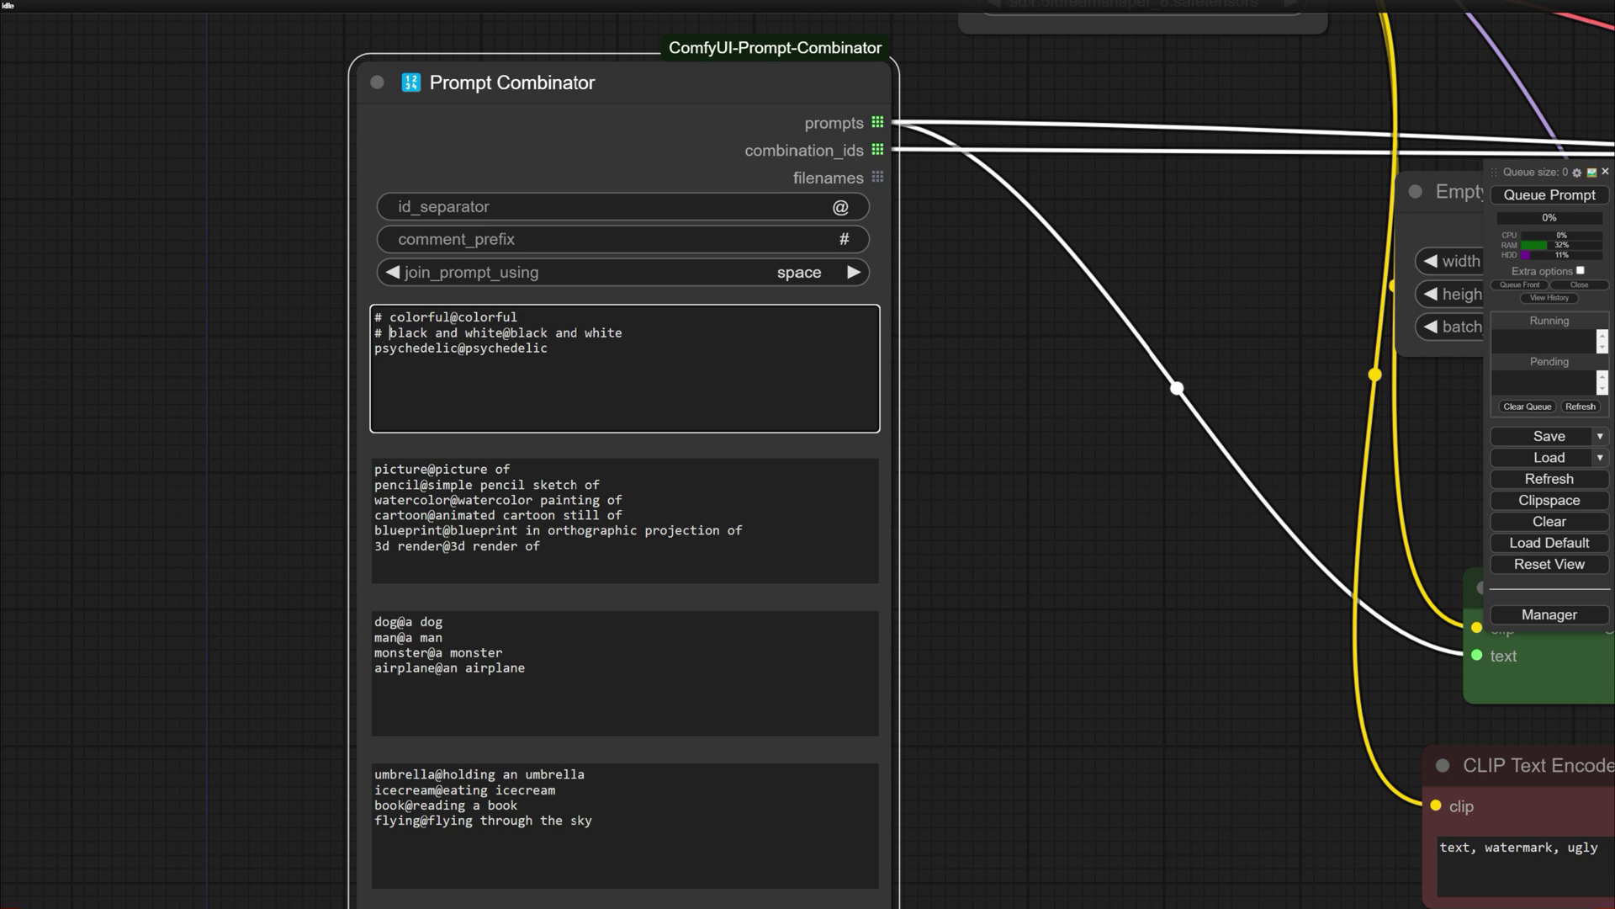
key("BackSpace")
key("BackSpace")
key("Up")
key("Delete")
key("Delete")
key("Return")
key("Up")
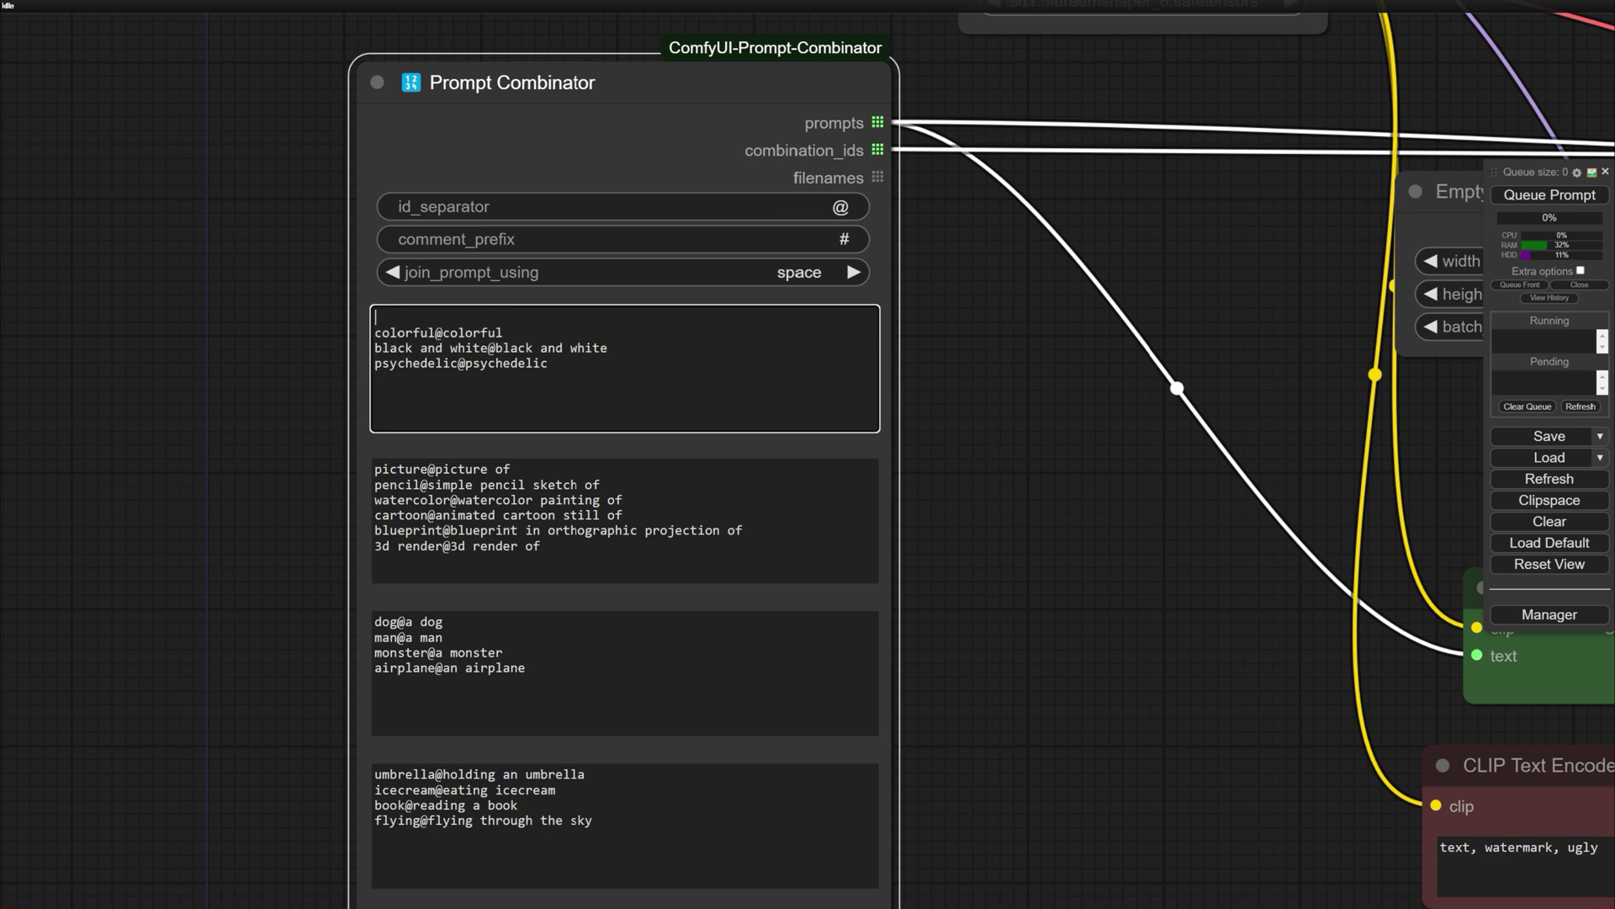
type("# Color style")
key("ctrl+z")
key("ctrl+z")
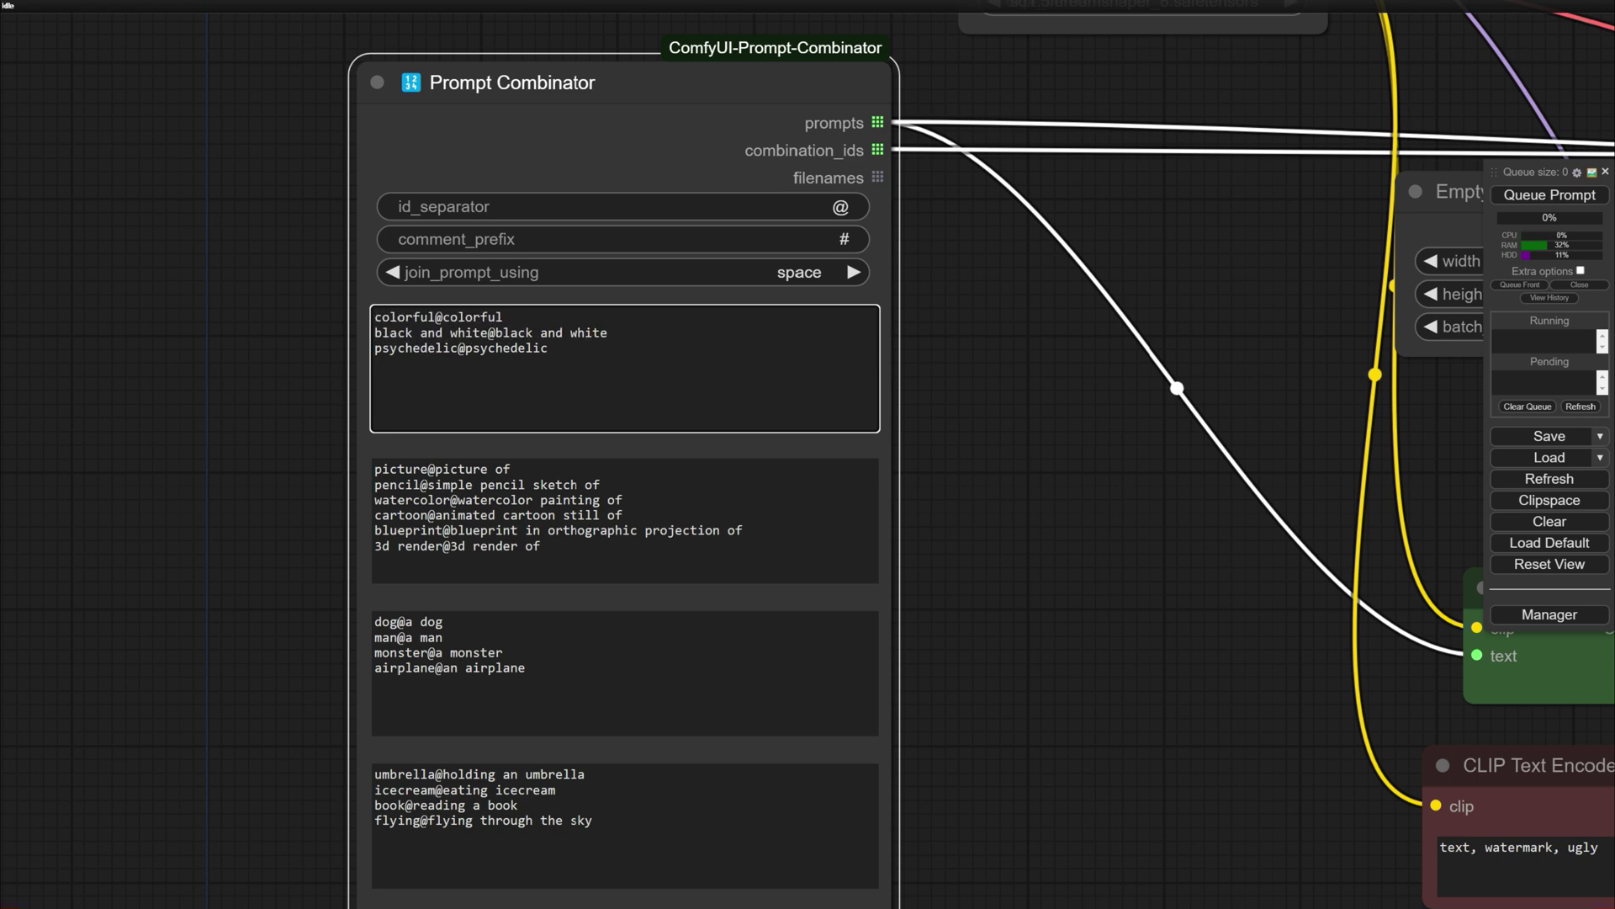
key("ctrl+shift+Right")
key("shift+Right")
left_click(376, 484)
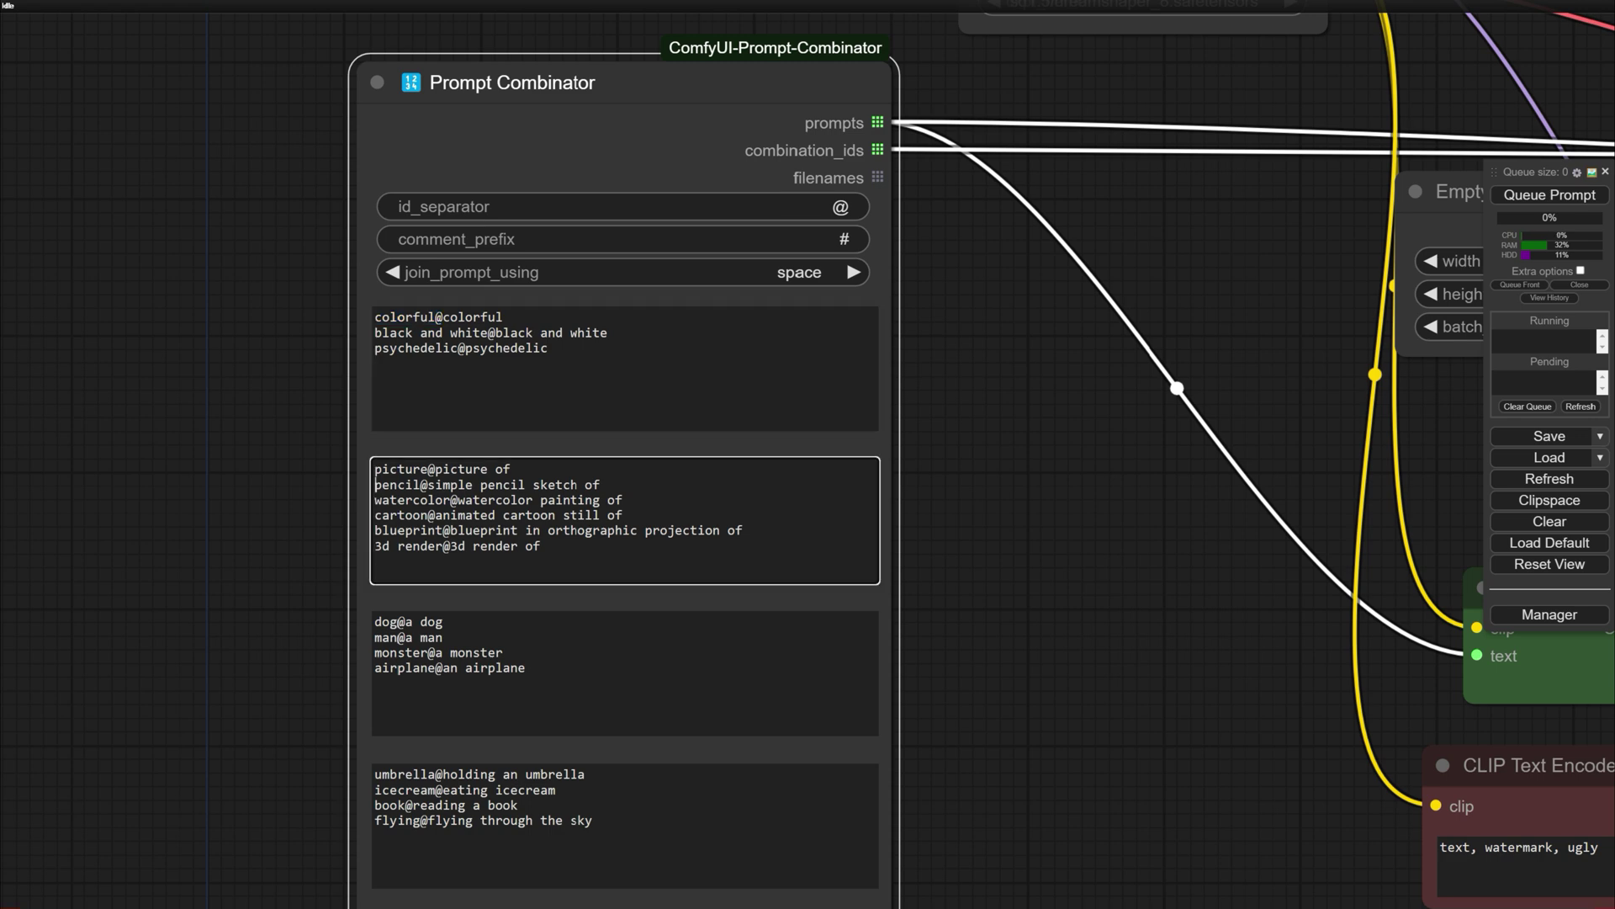
double_click(399, 485)
key("Right")
key("Right")
key("shift+End")
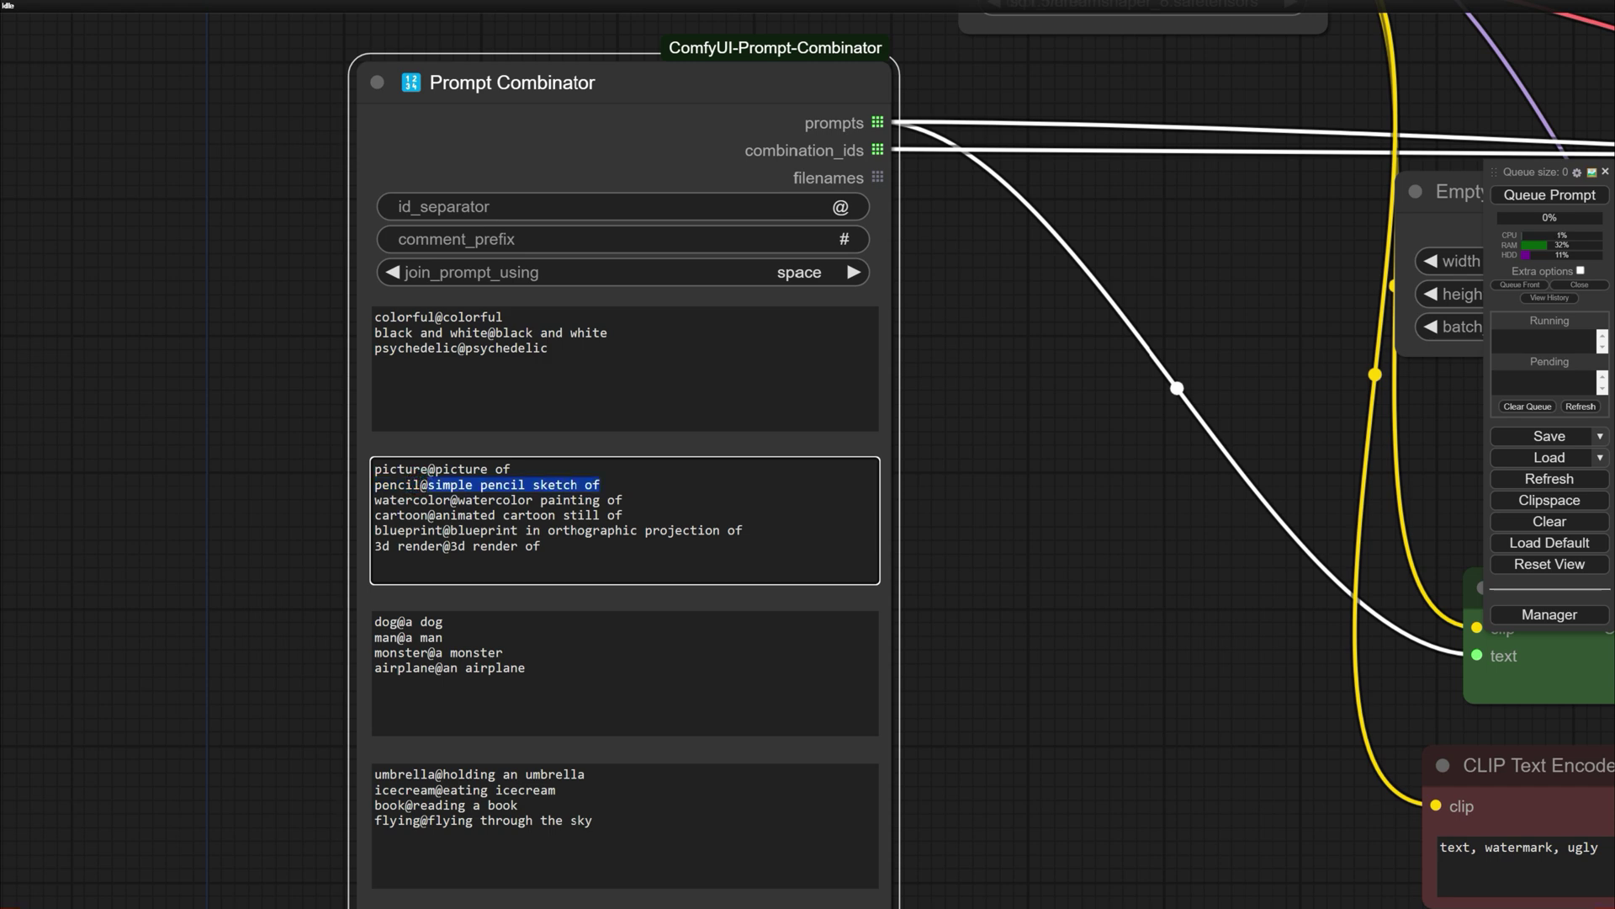
left_click(450, 332)
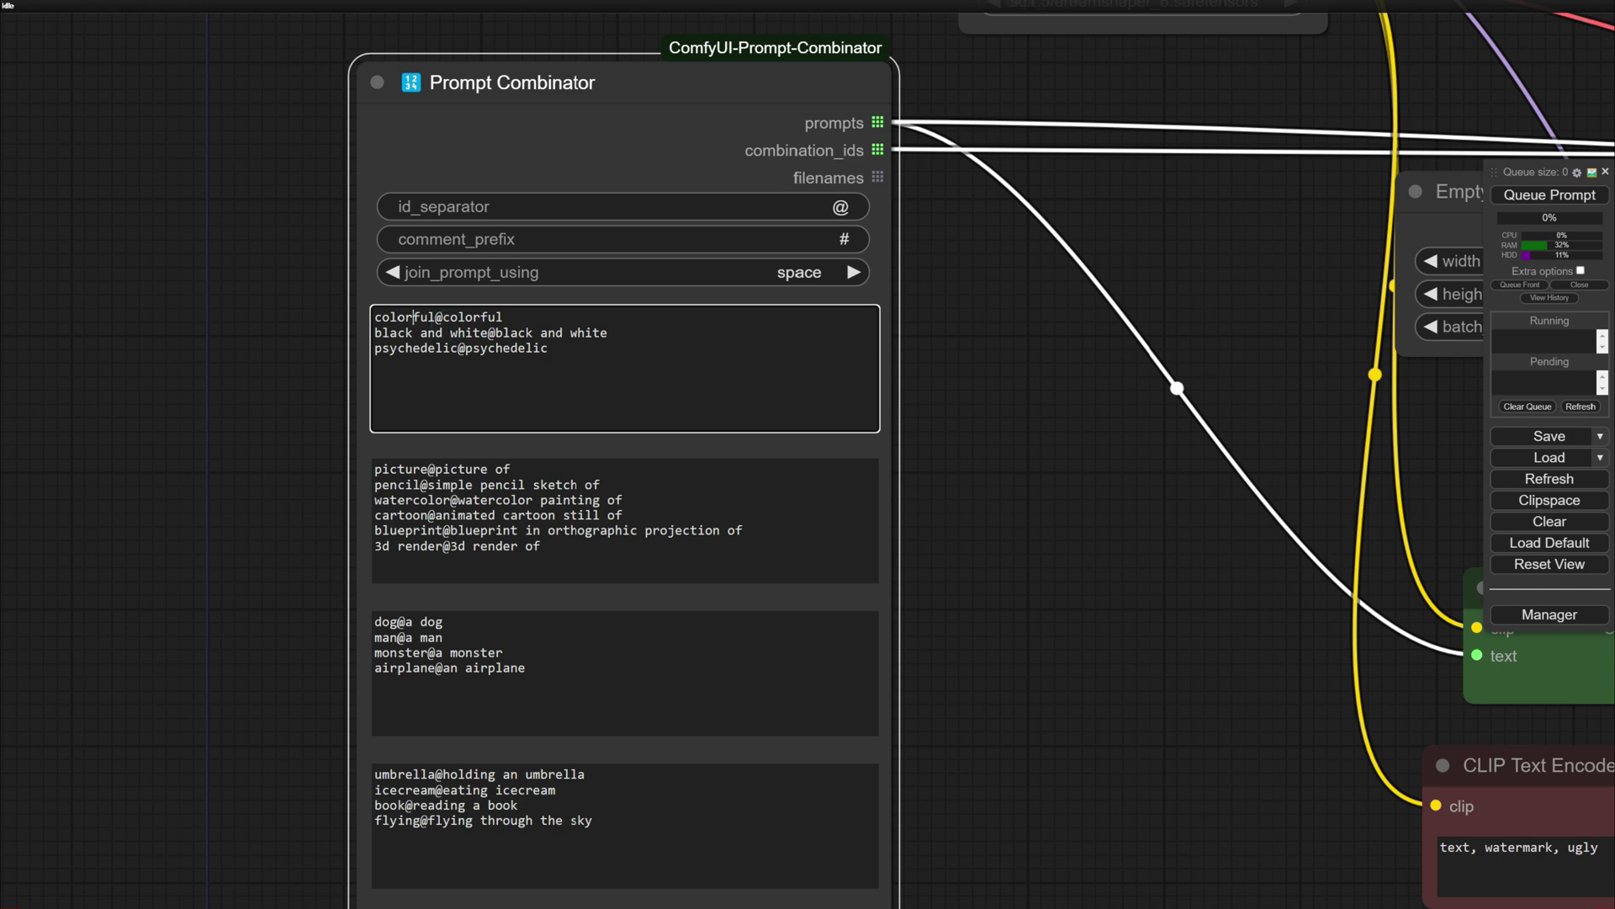
left_click_drag(375, 317, 548, 348)
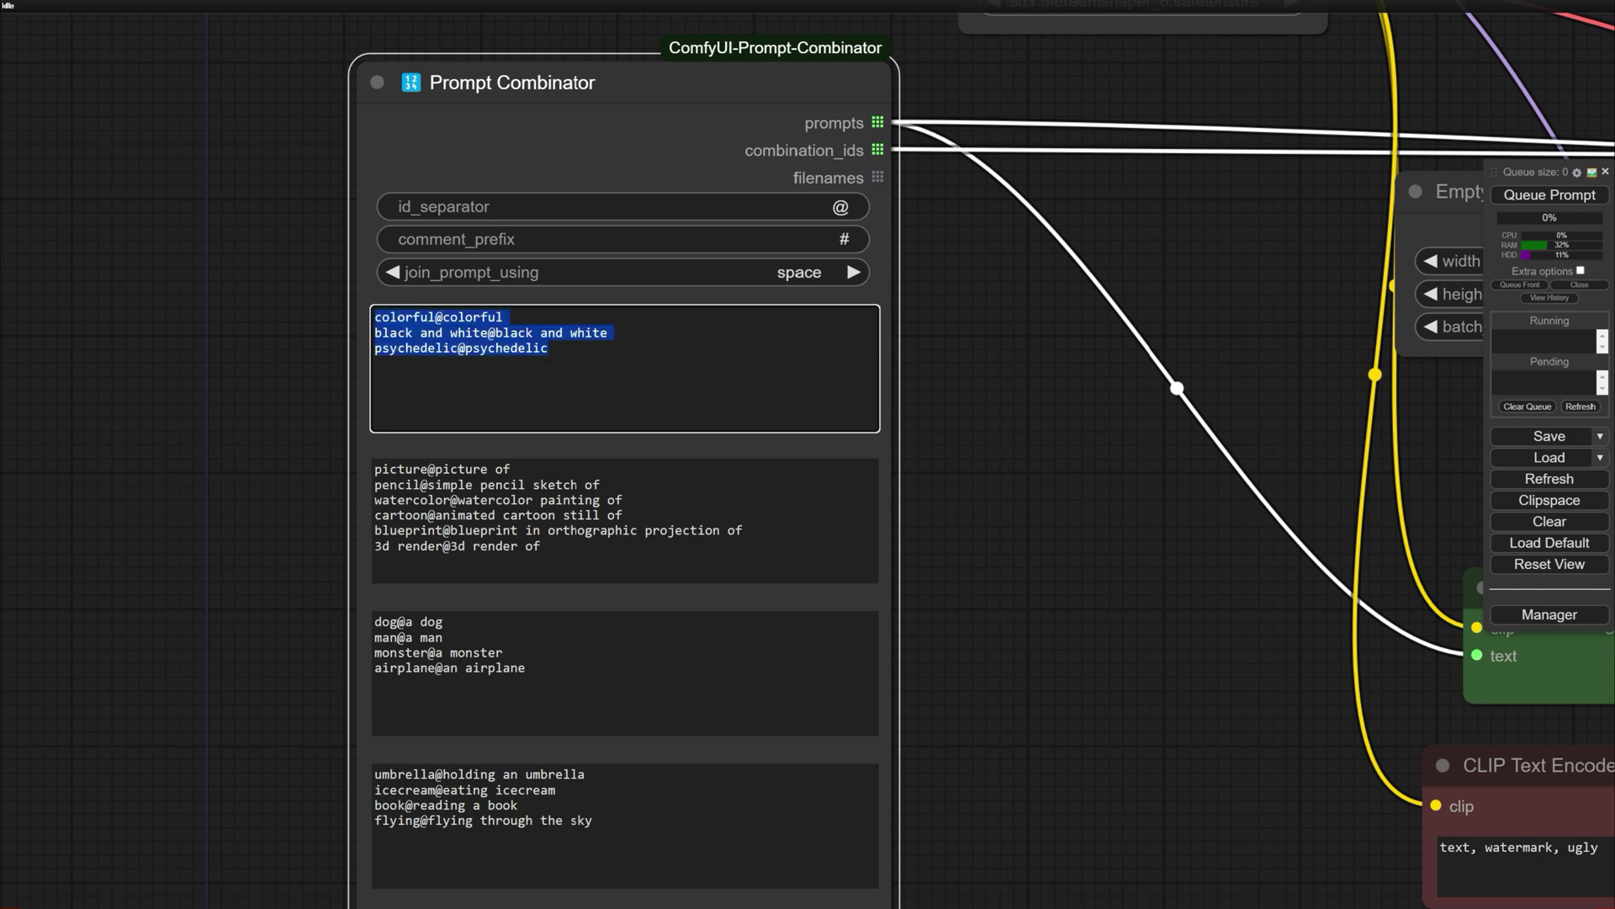
left_click_drag(376, 469, 540, 547)
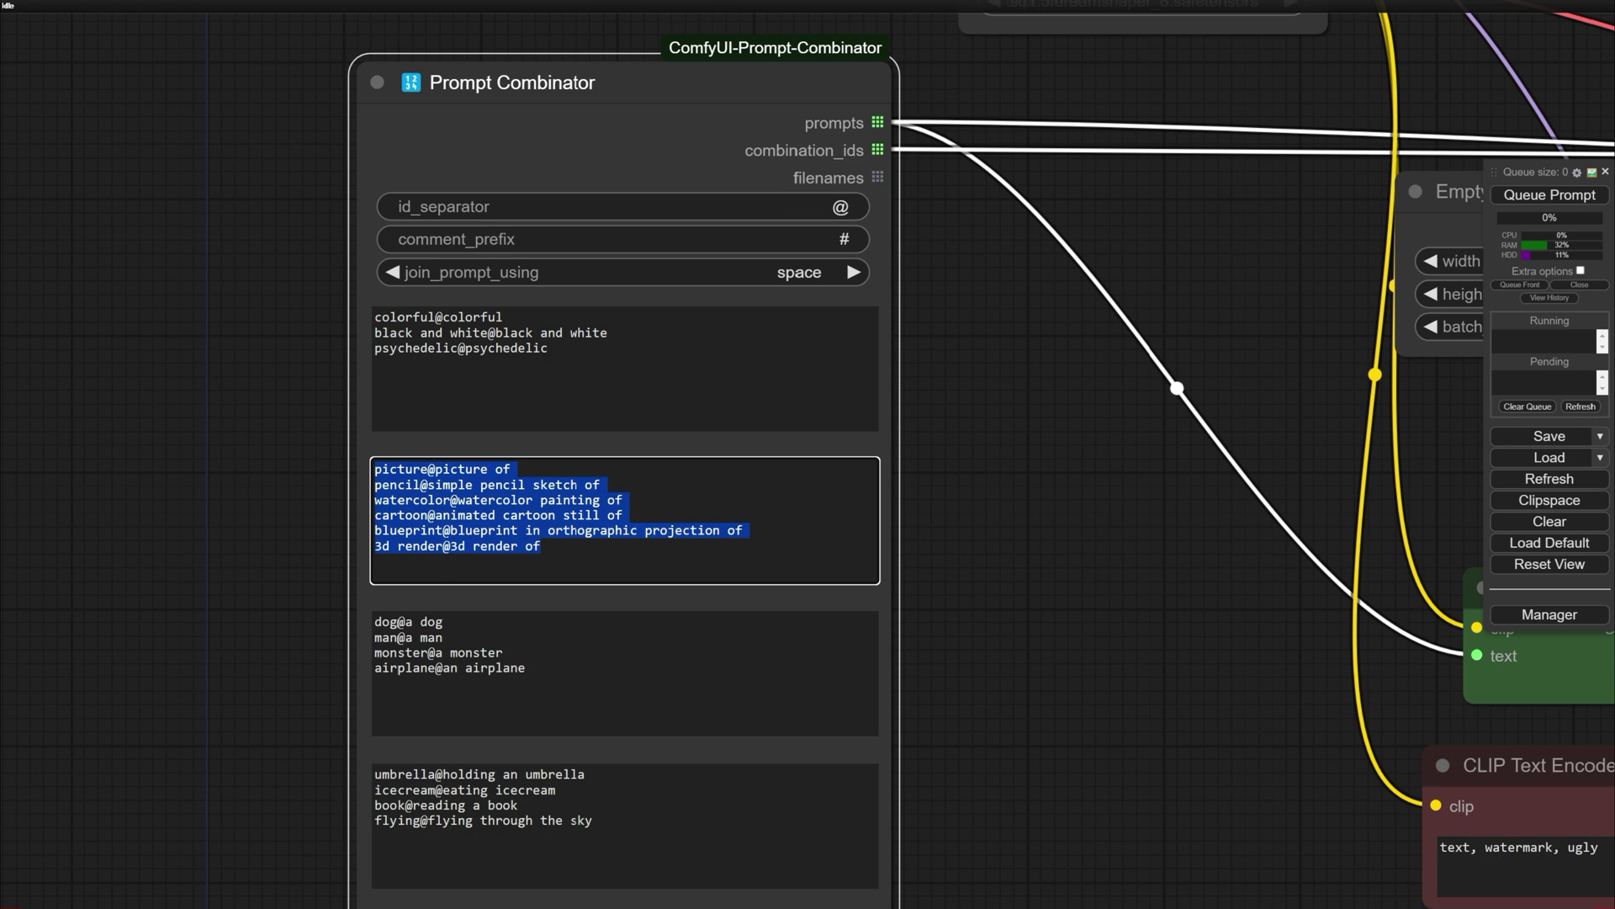
left_click_drag(376, 621, 525, 668)
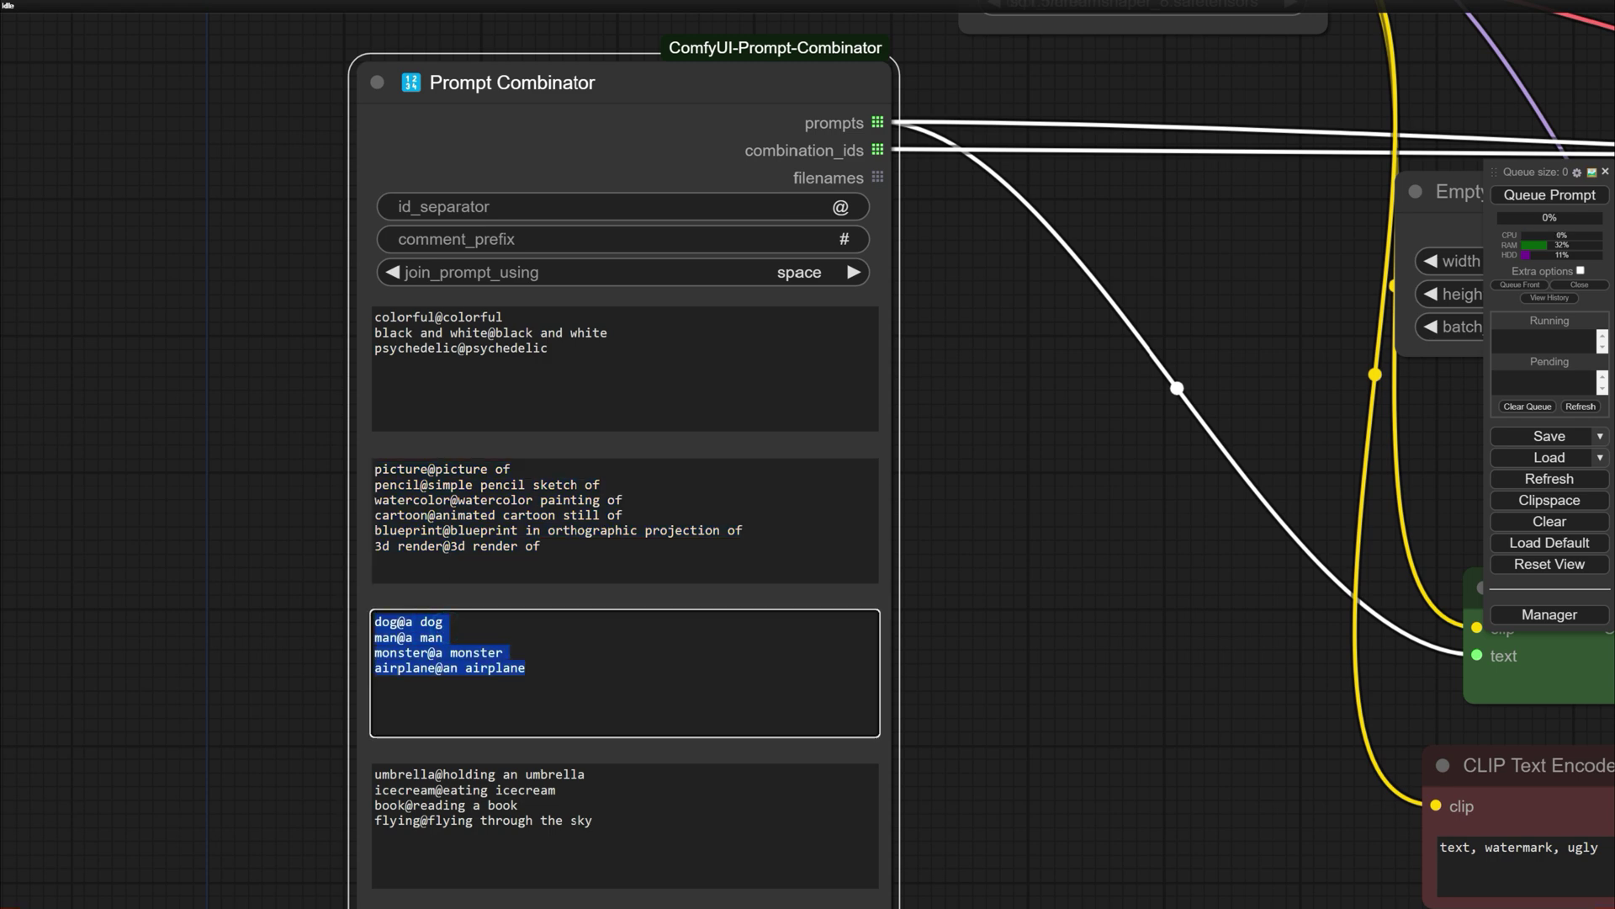
left_click_drag(375, 773, 593, 821)
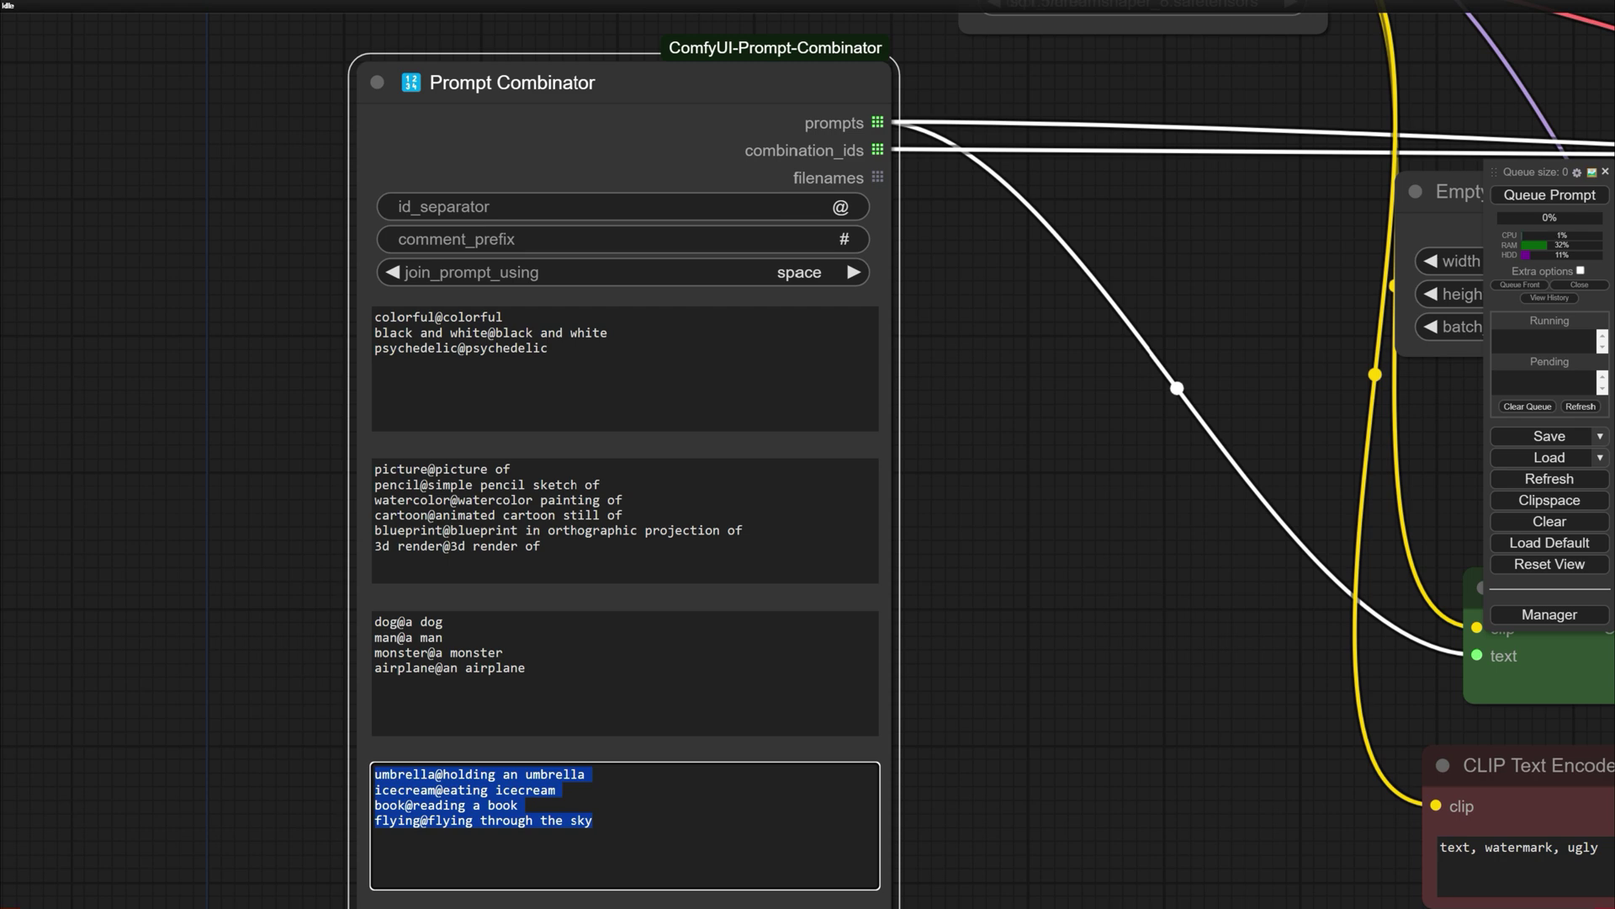
left_click(406, 322)
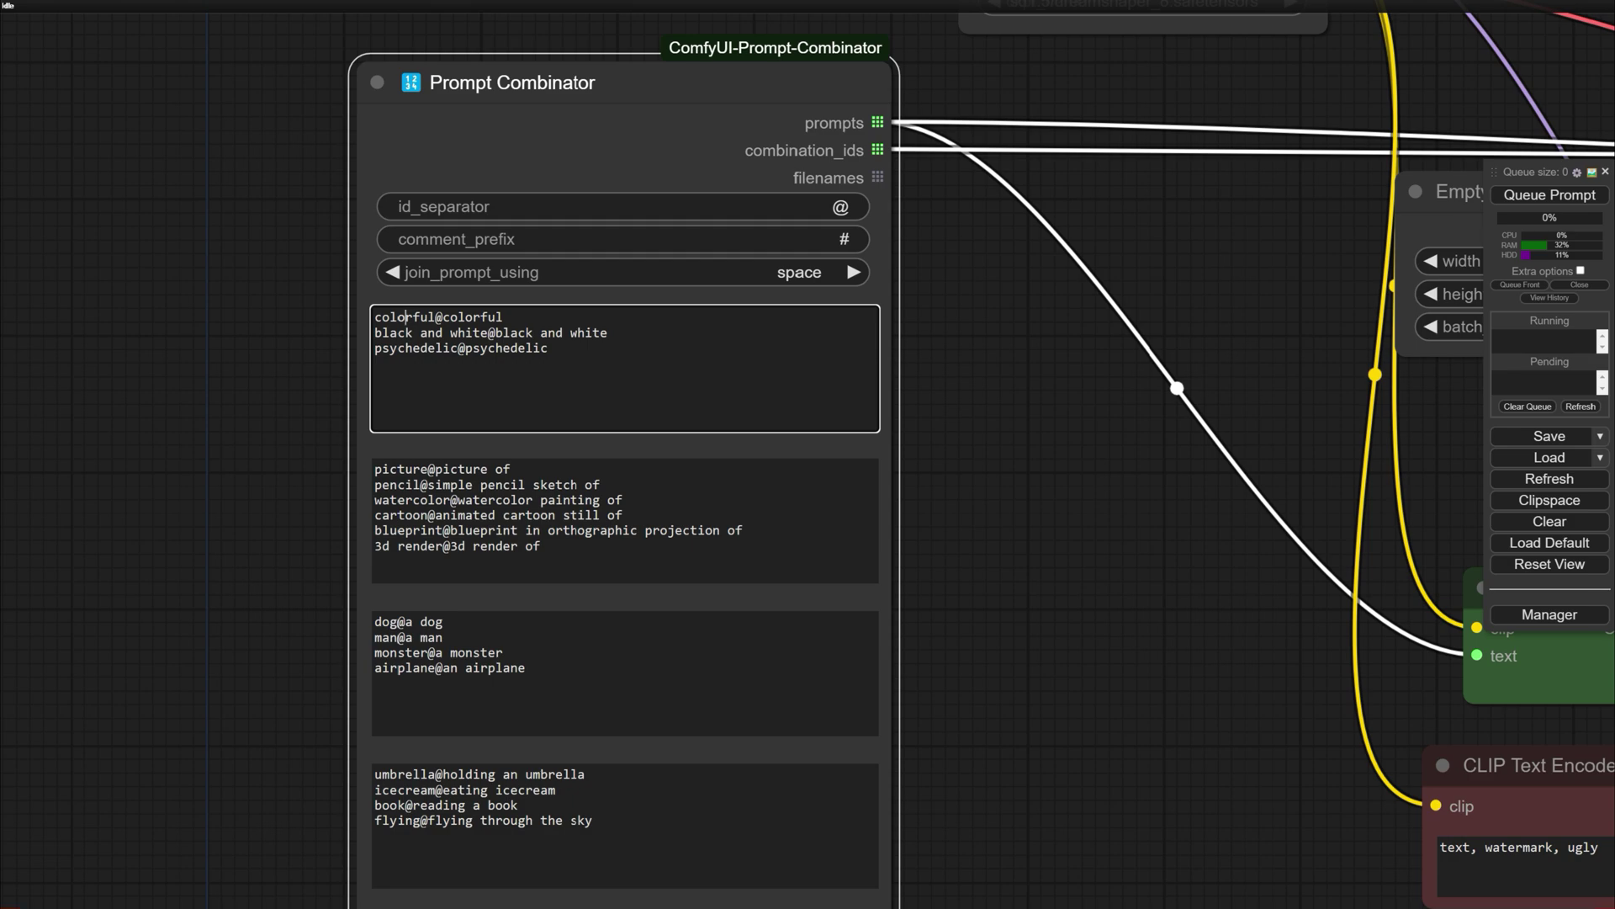
- Pan and zoom out past the Note, KSampler and VAE Decode nodes to the Export Gallery node
left_click_drag(999, 542, 526, 480)
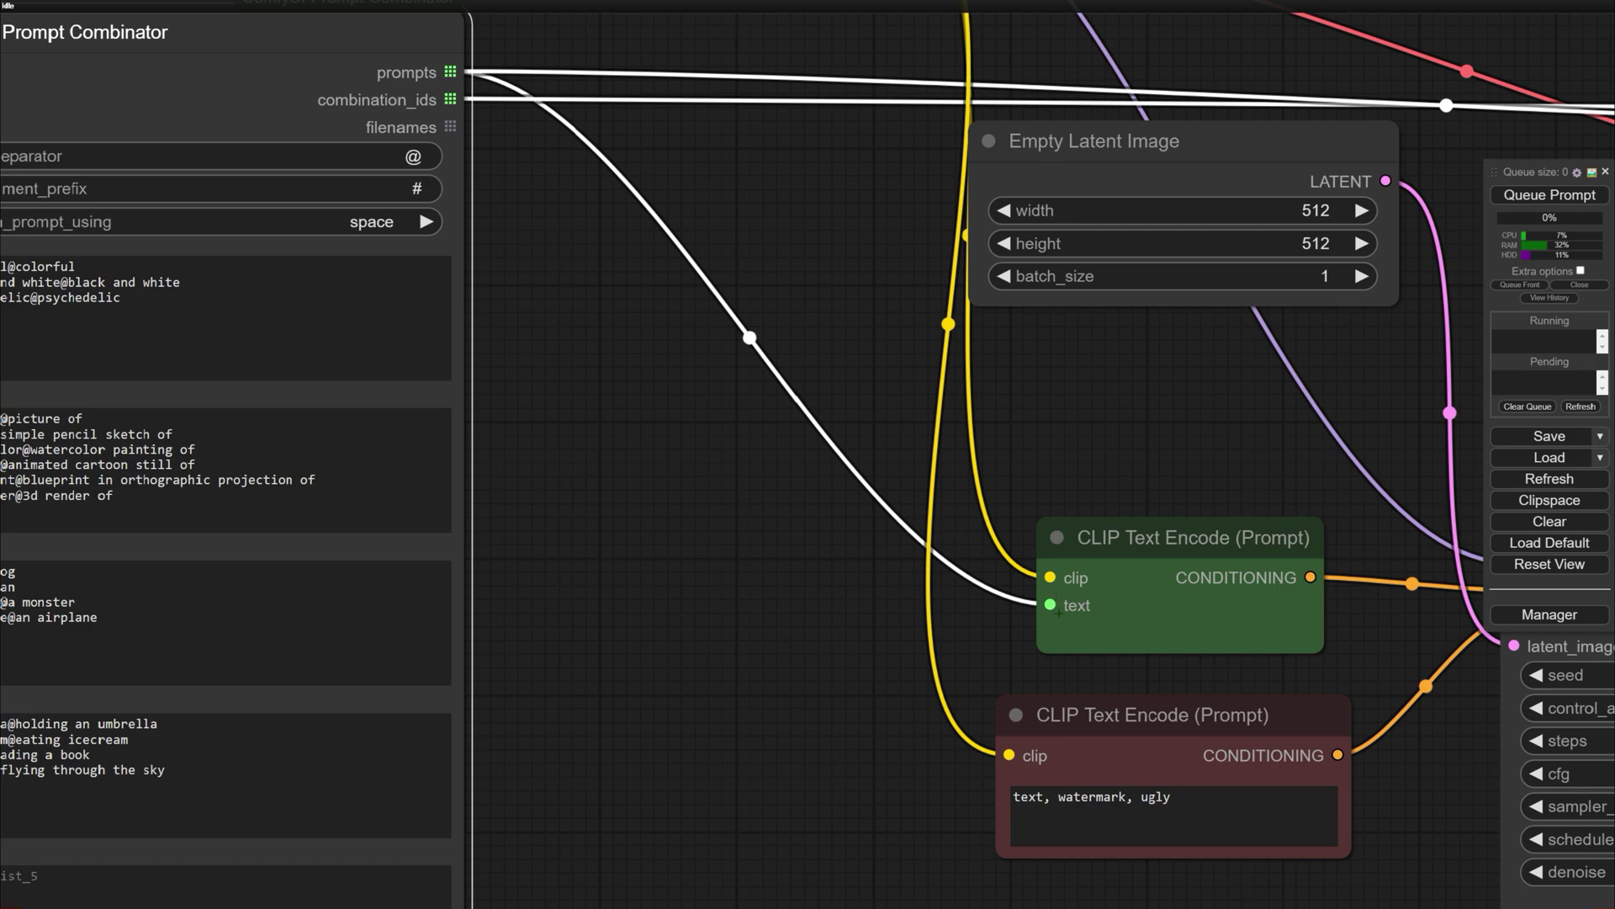
left_click_drag(958, 492, 691, 508)
scroll(1140, 544, "down", 6)
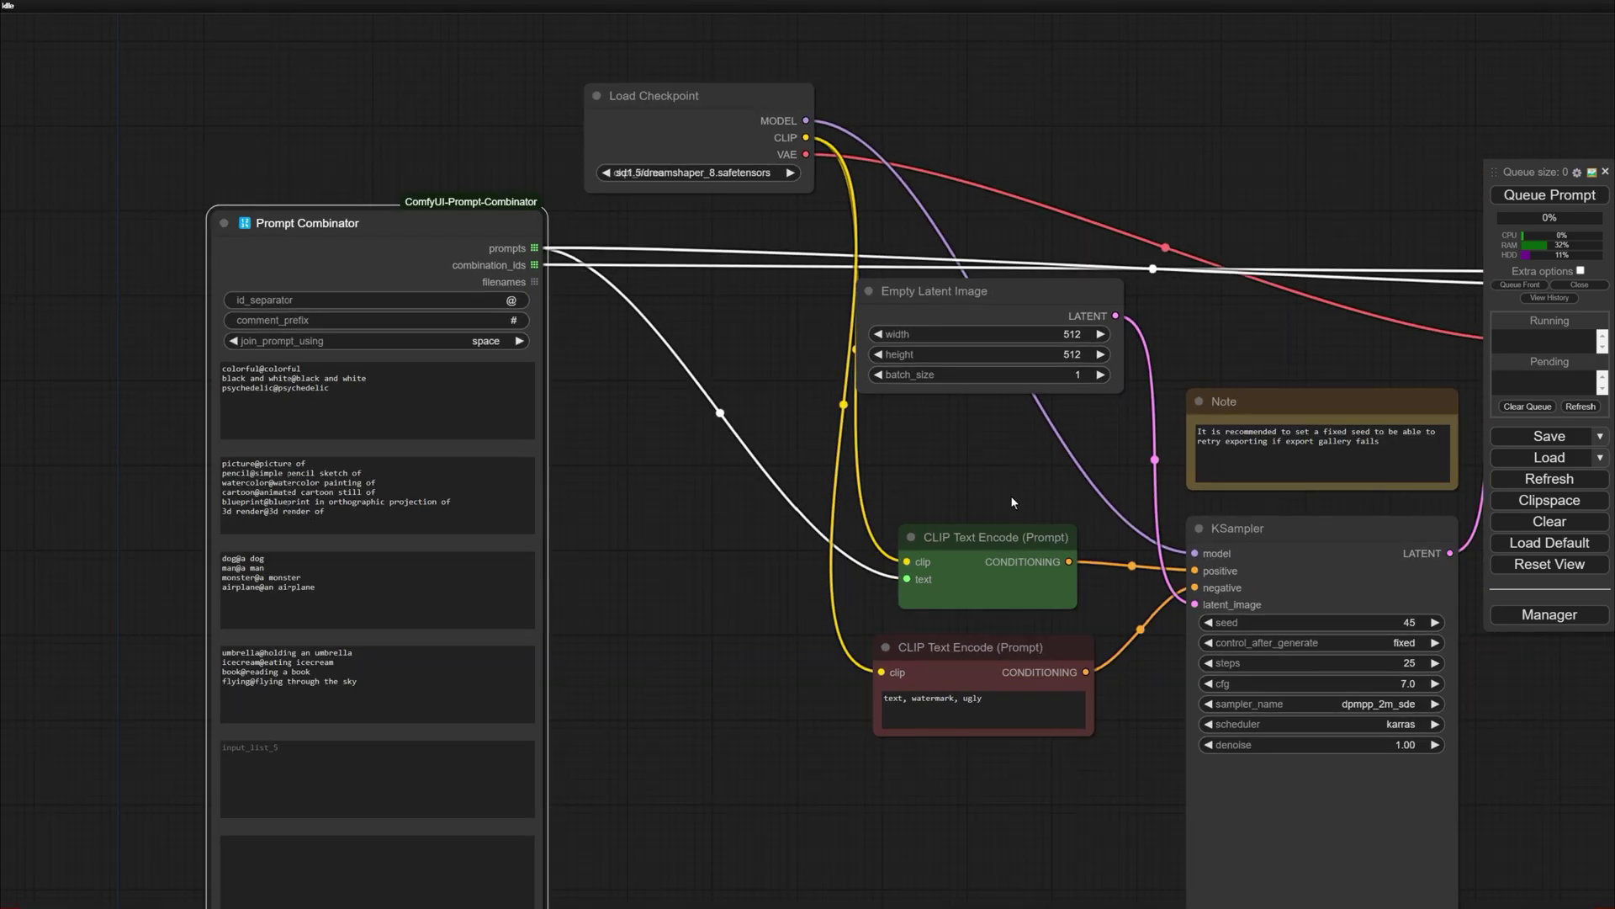
left_click_drag(1012, 501, 823, 503)
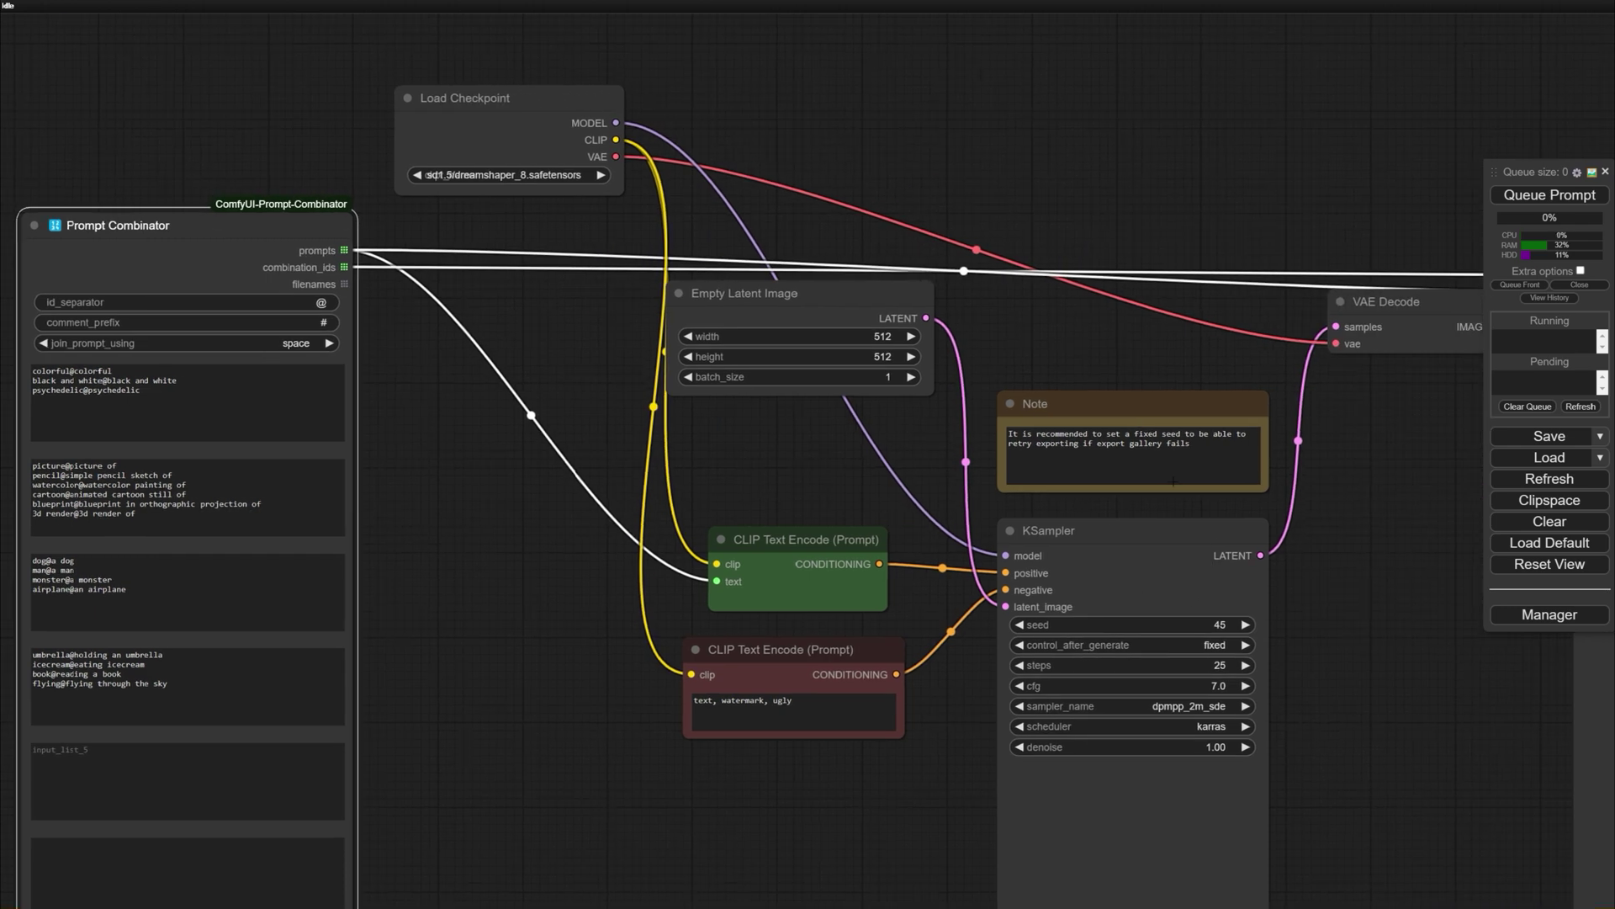
left_click_drag(1243, 512, 891, 415)
scroll(1075, 488, "down", 2)
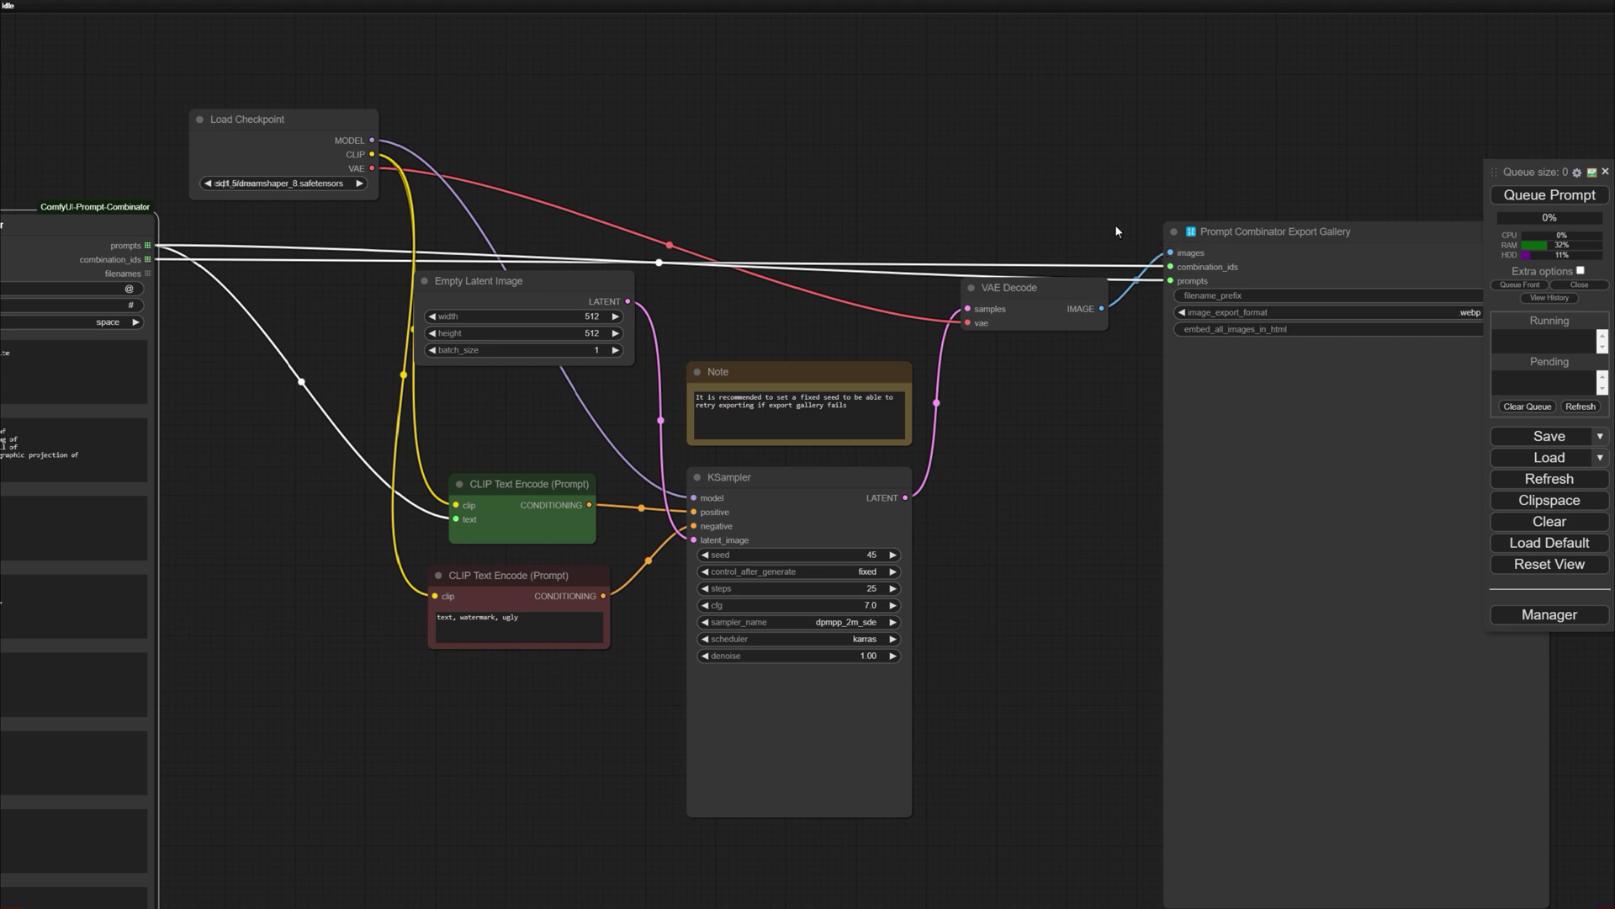
- Switch the gallery image to black and white, then select example.html in the example_embedded folder
left_click_drag(637, 263, 478, 249)
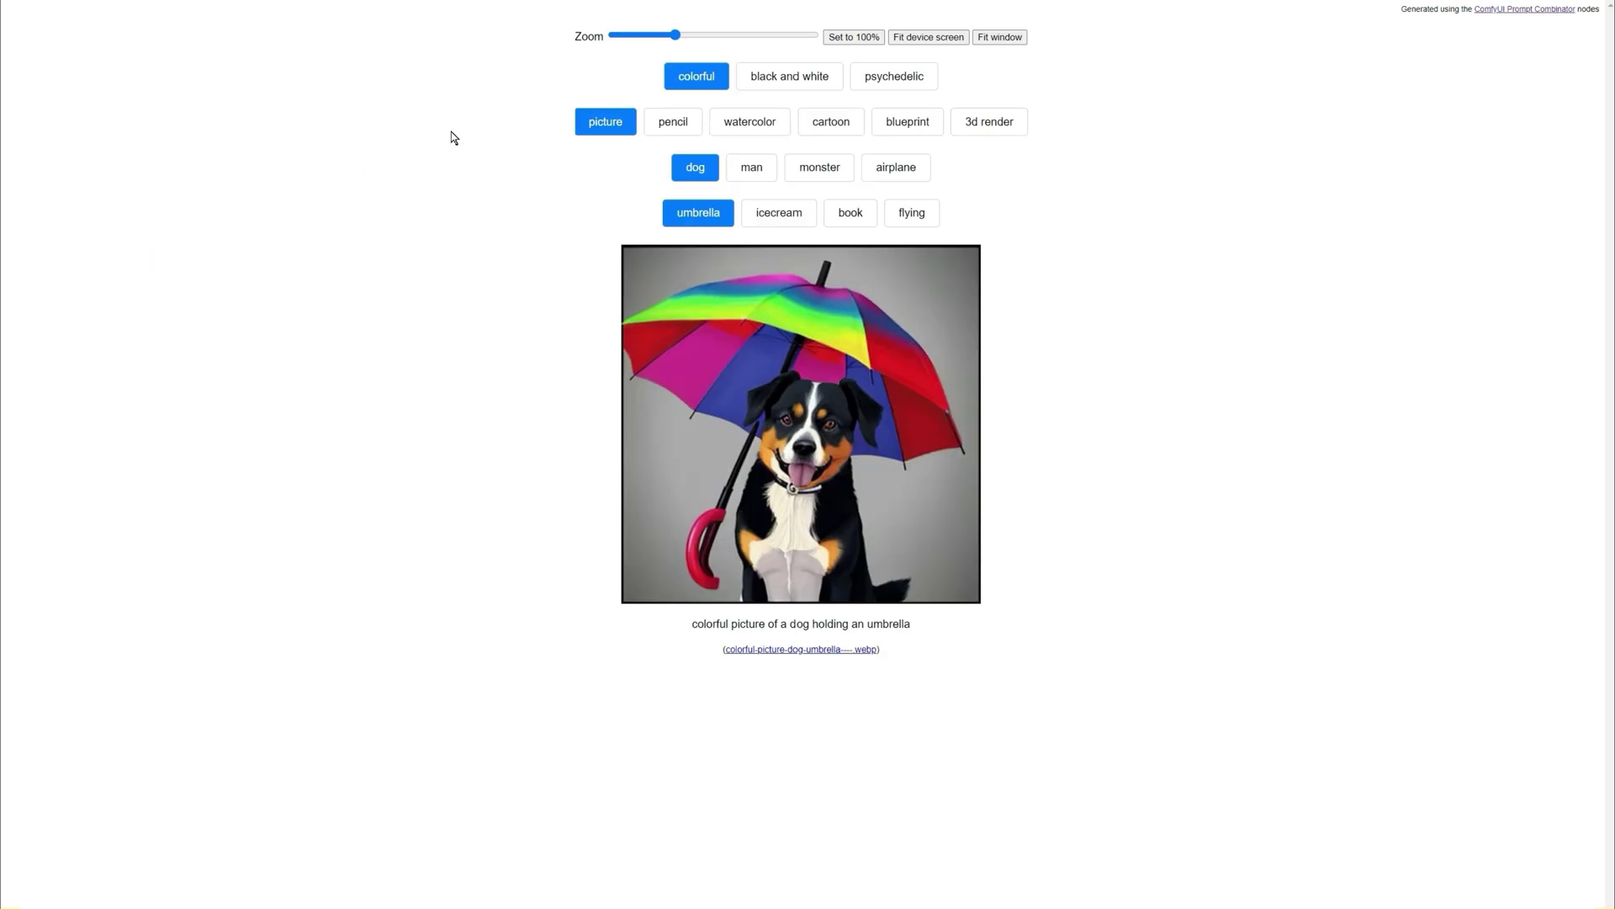
left_click(776, 81)
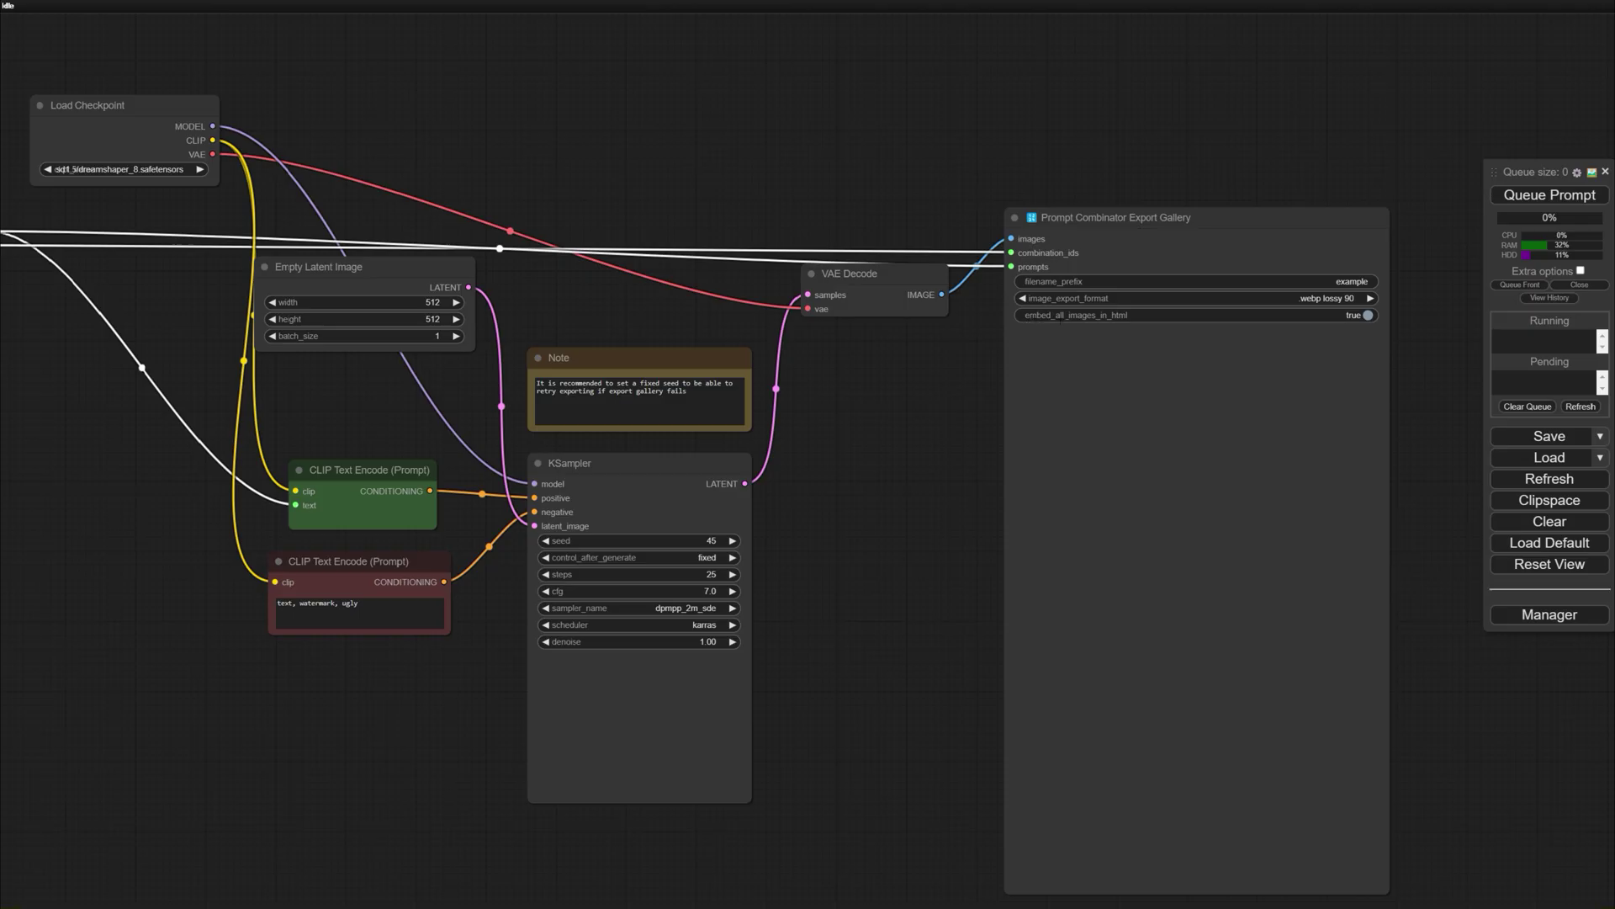
key("alt+Tab")
left_click(184, 249)
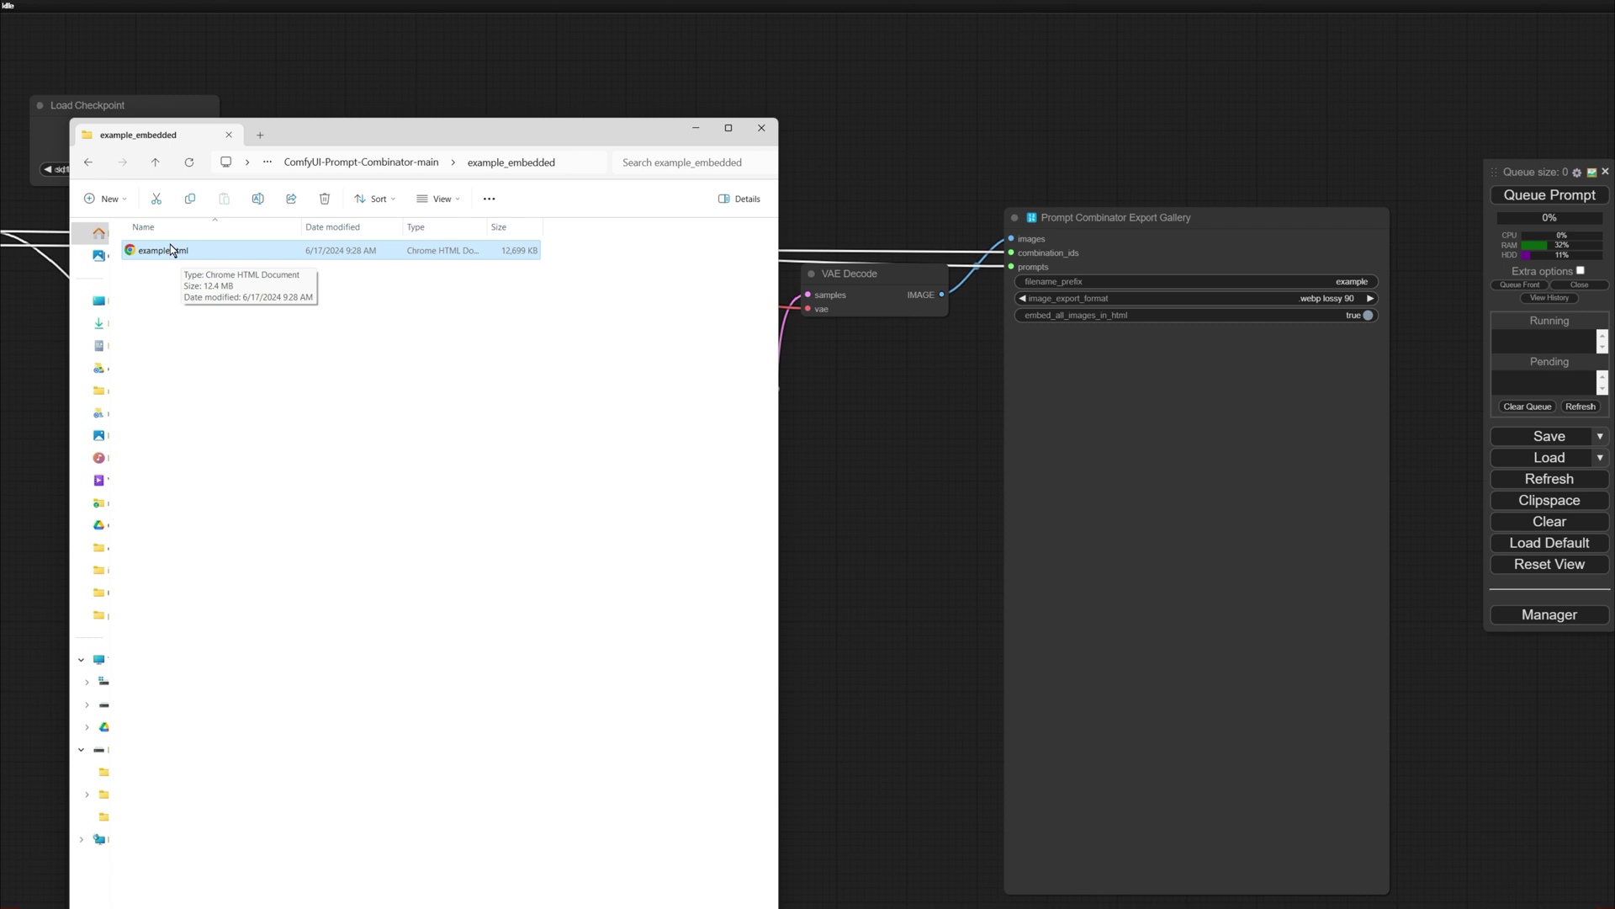
- Set embed_all_images_in_html to false on the Export Gallery node
left_click(959, 193)
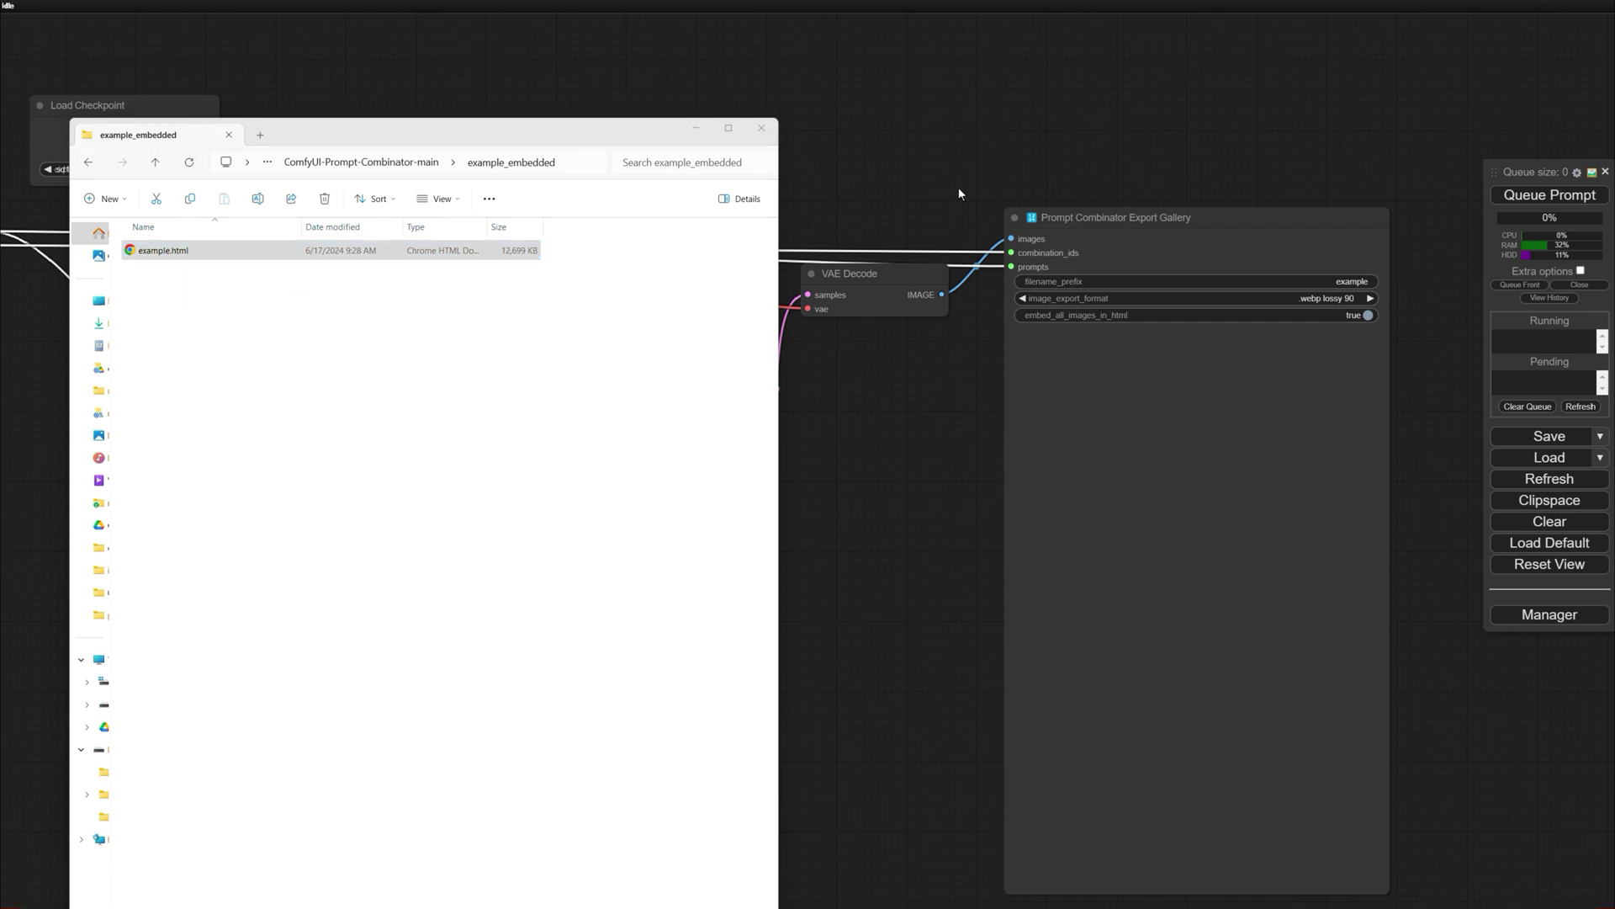
left_click(959, 190)
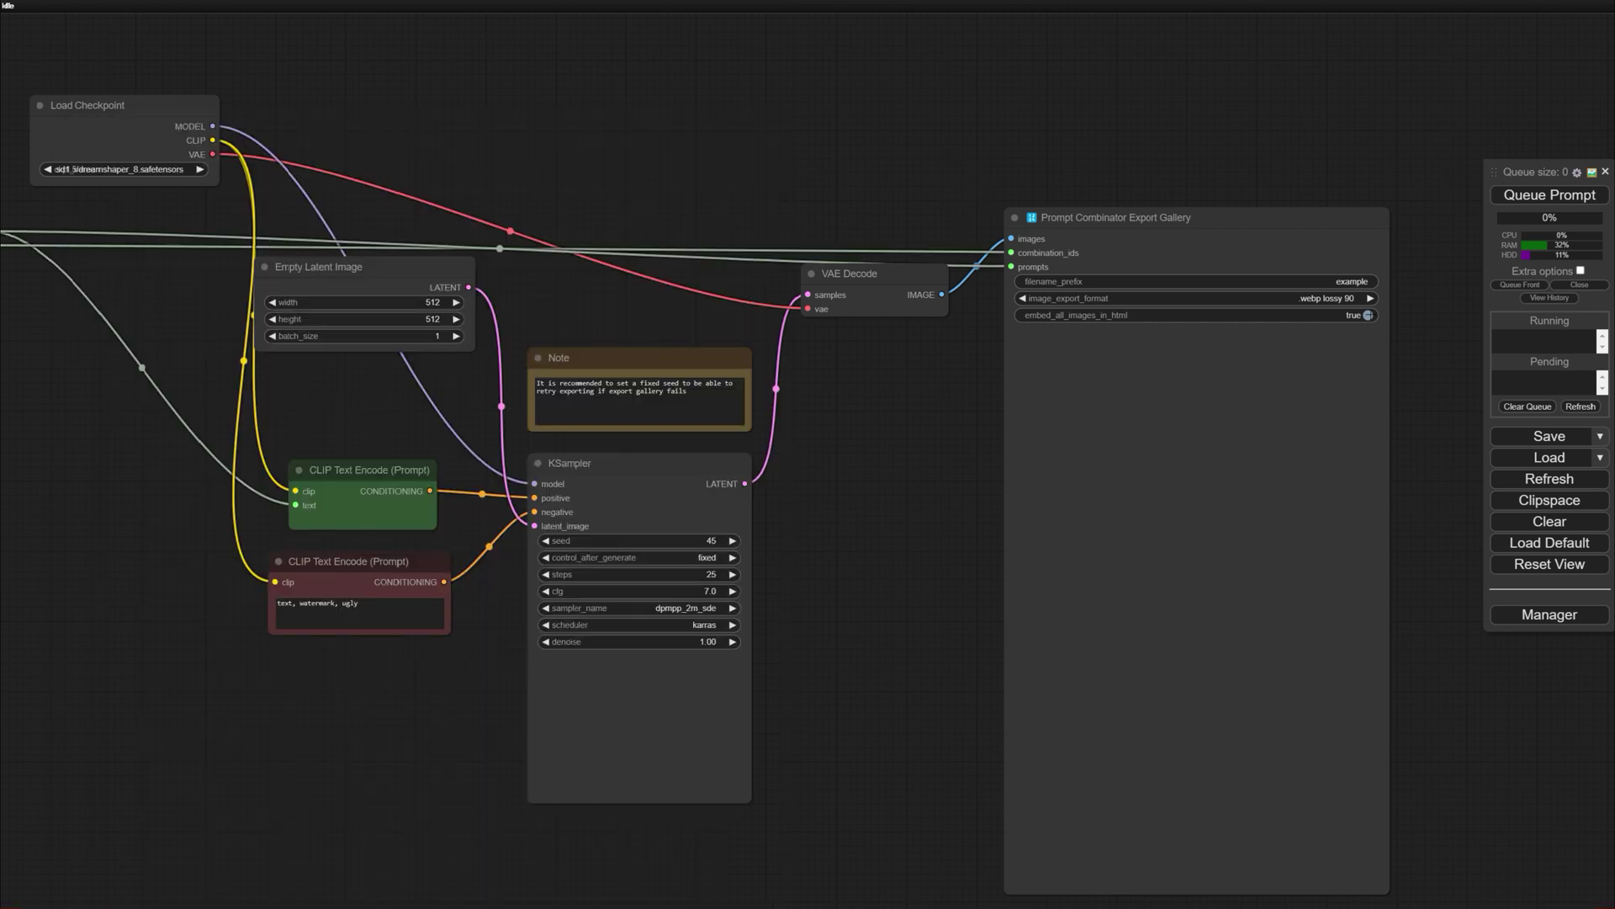
left_click(1368, 315)
- Browse the non-embedded export's example_files folder of webp images
key("alt+Tab")
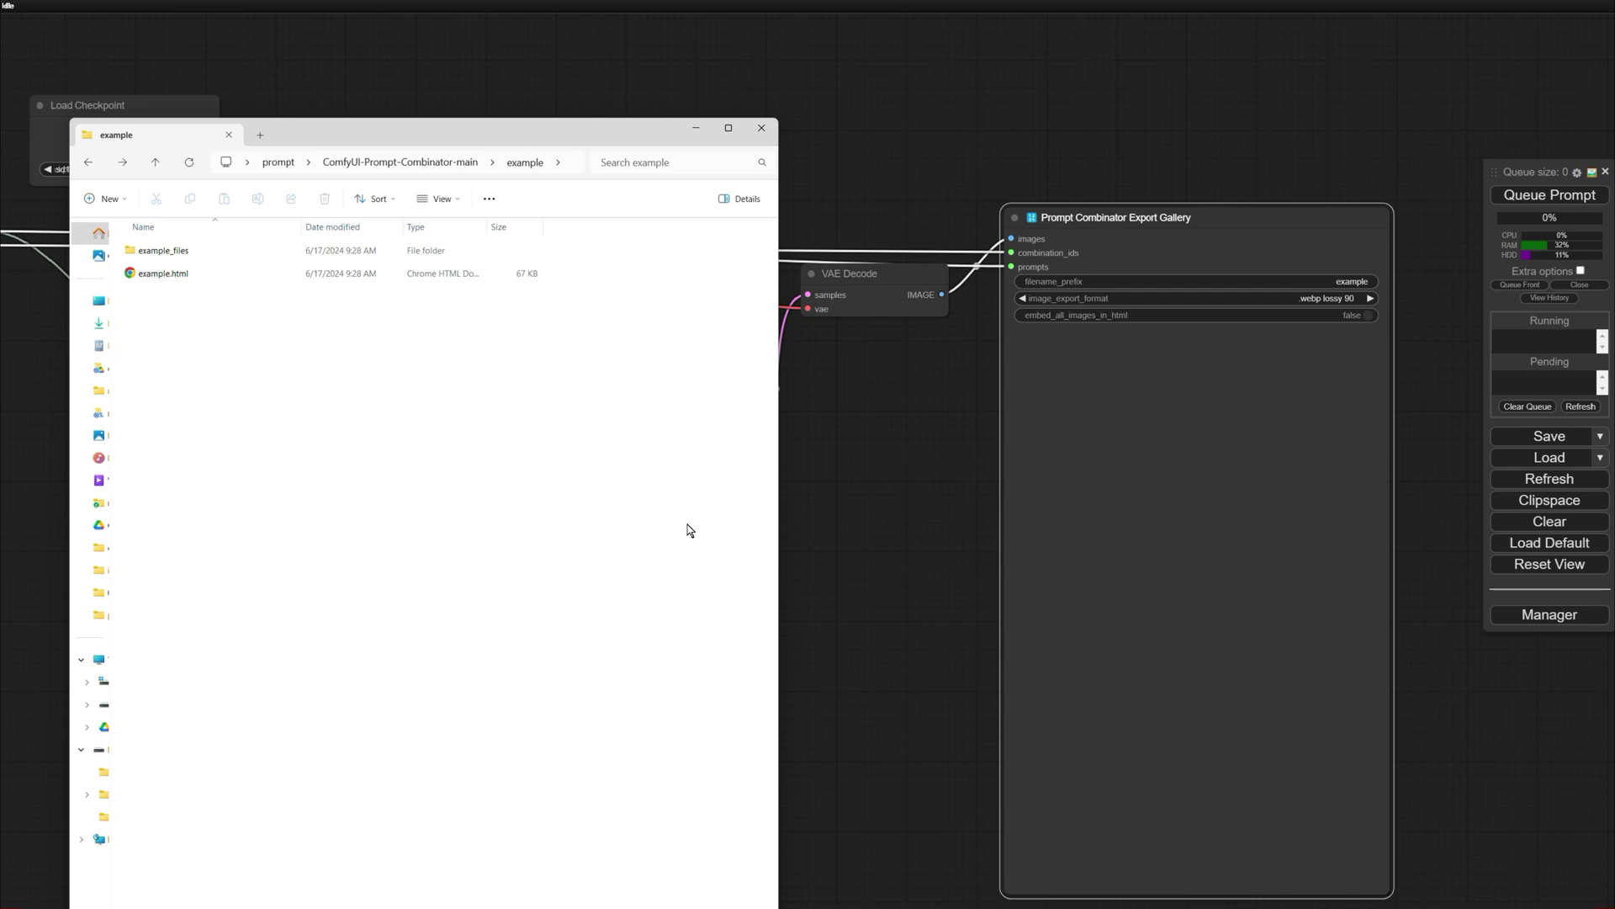
left_click(167, 282)
double_click(171, 251)
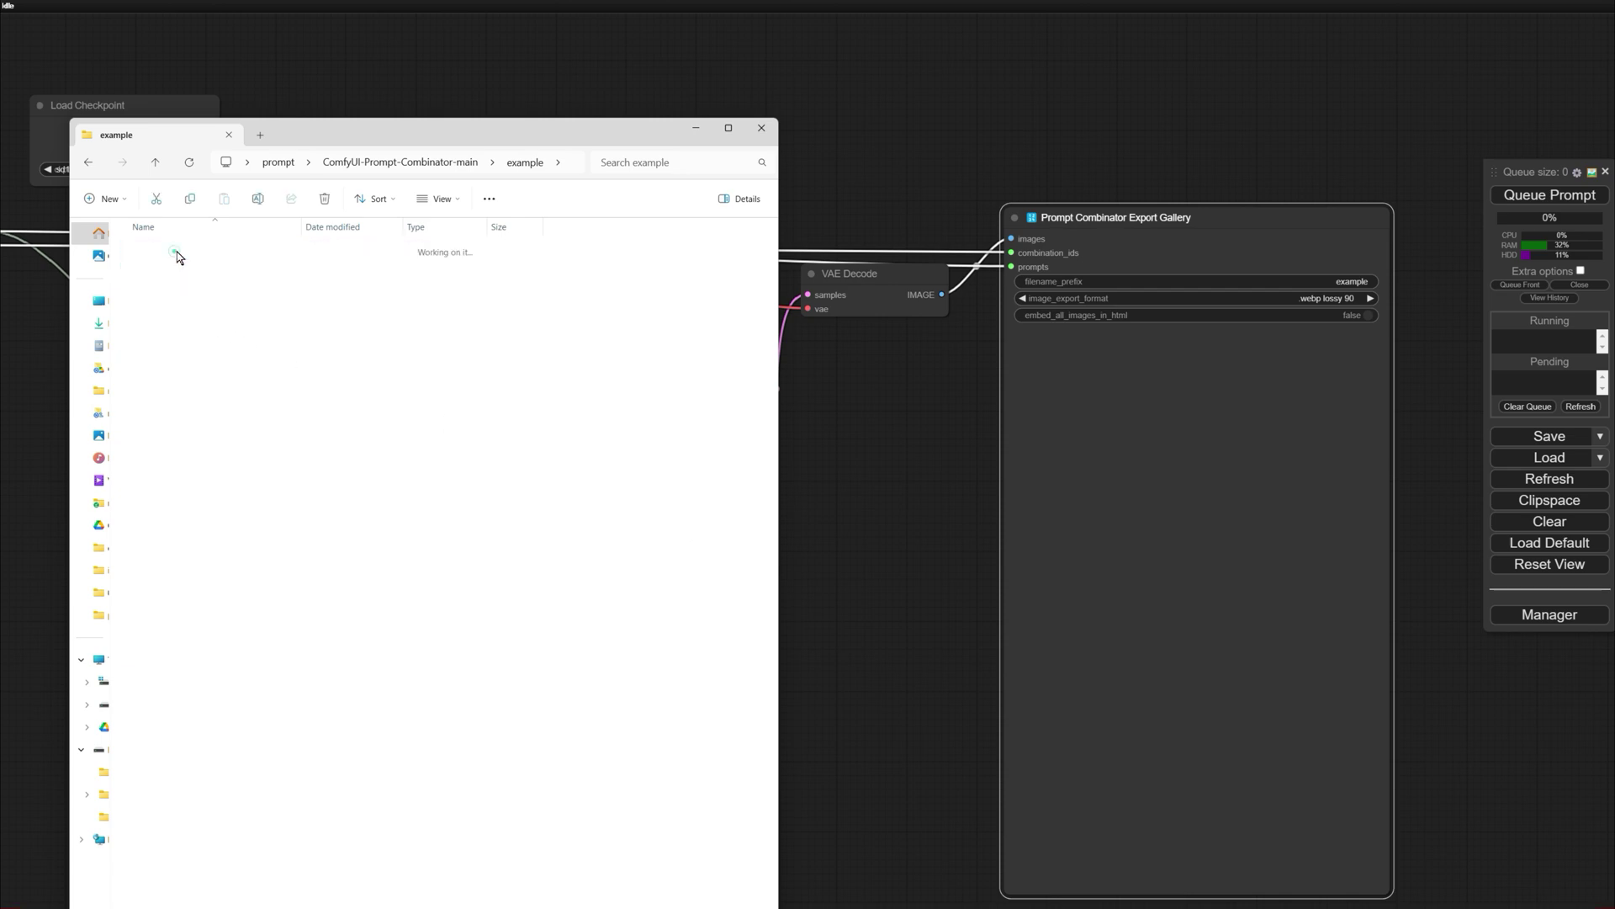
scroll(335, 358, "down", 15)
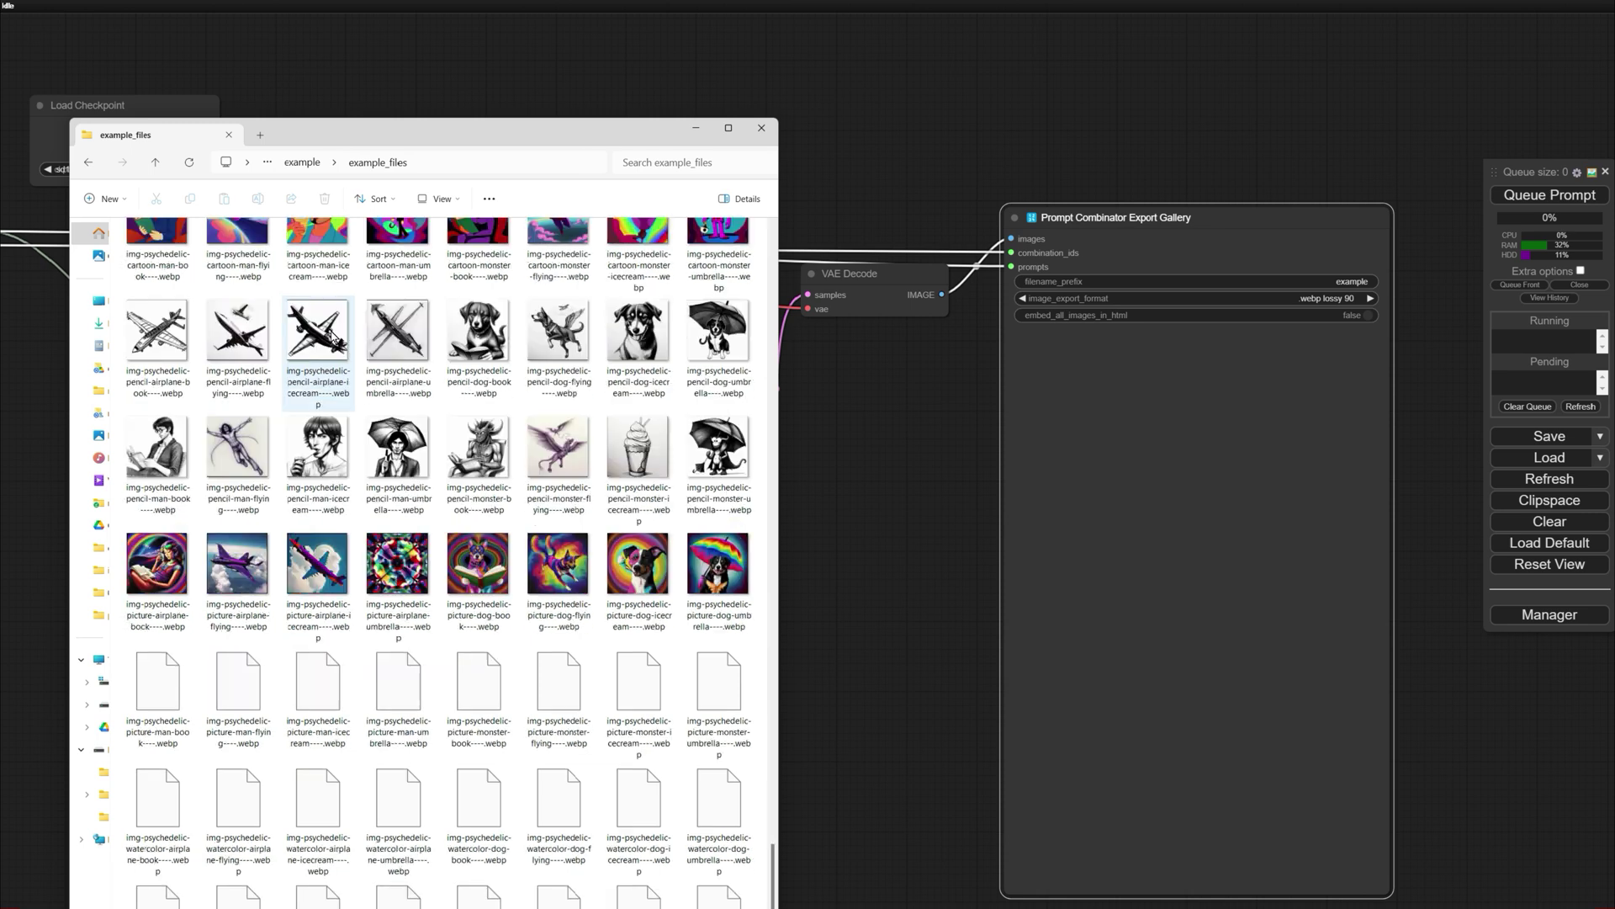
left_click(831, 676)
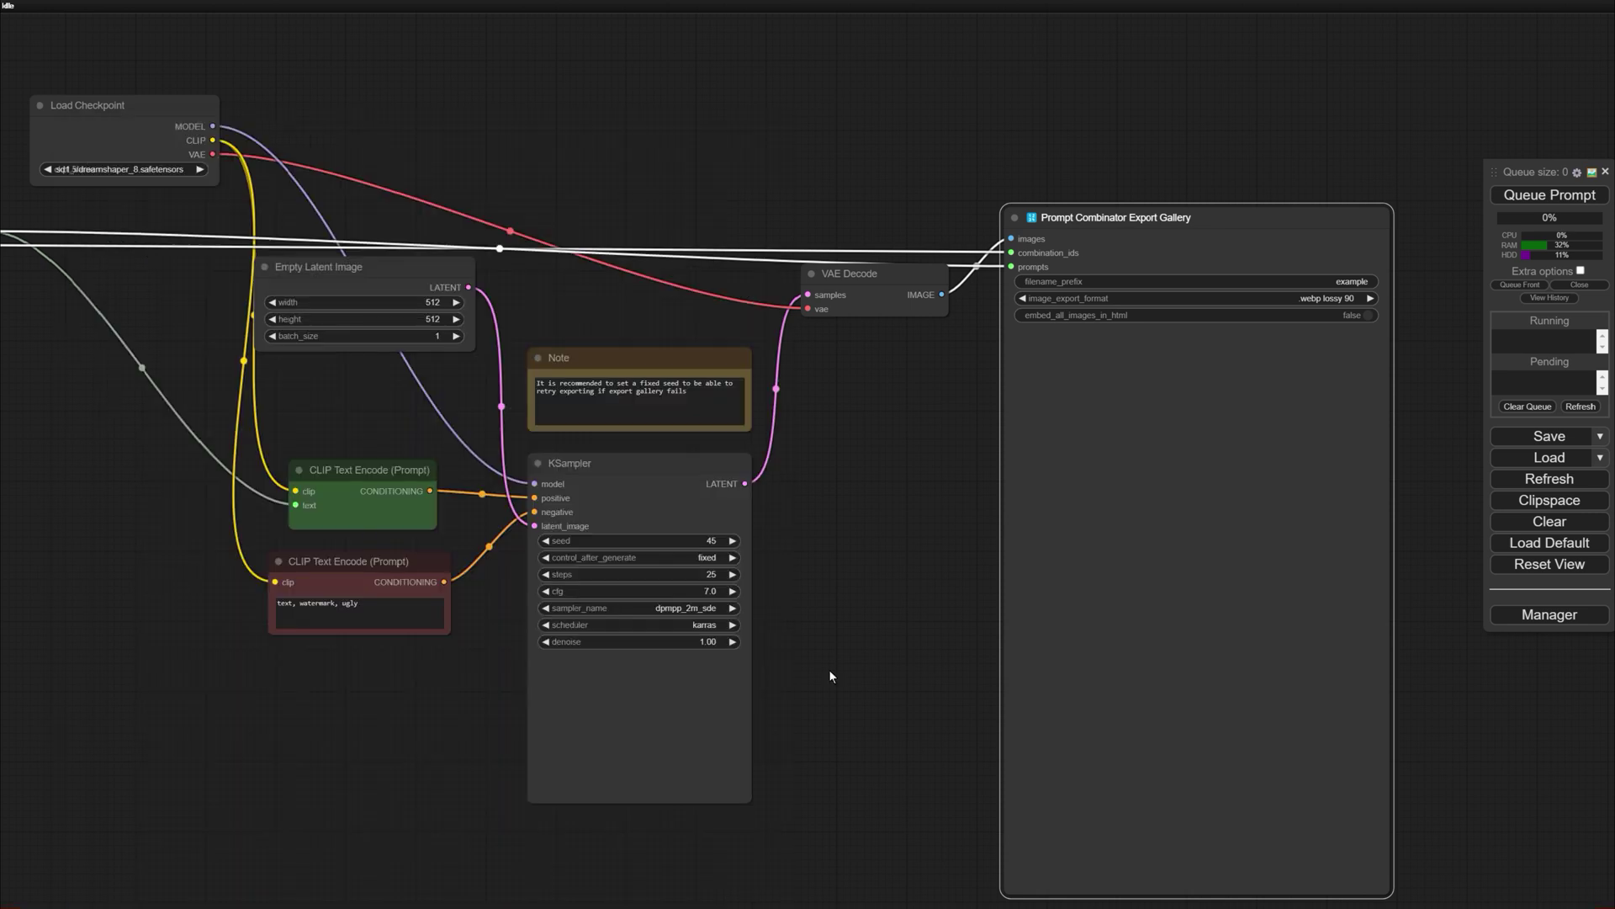